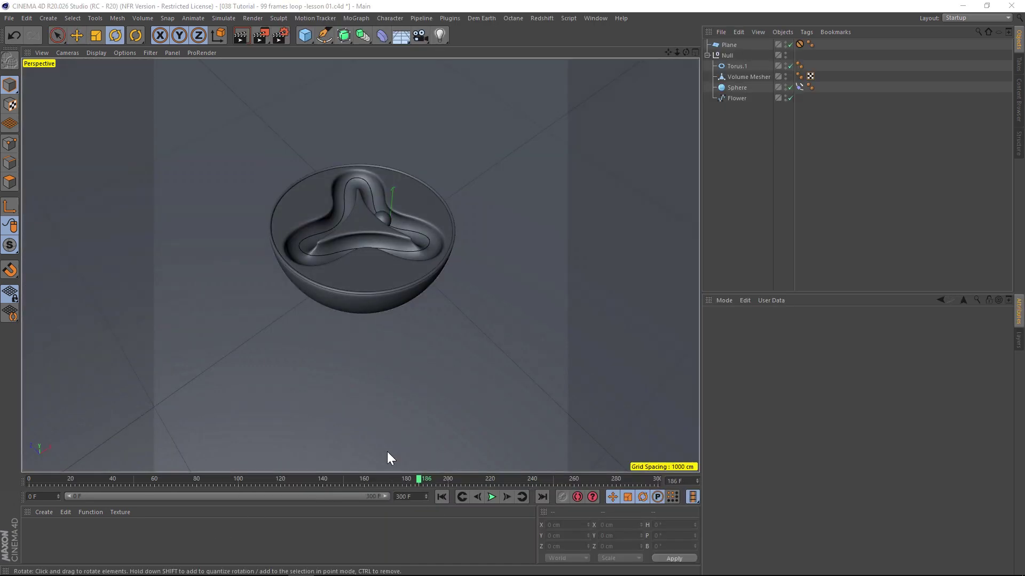
Step: Select the Null that holds the bowl objects in the Object Manager
{"action": "left_click", "coordinate": [727, 55]}
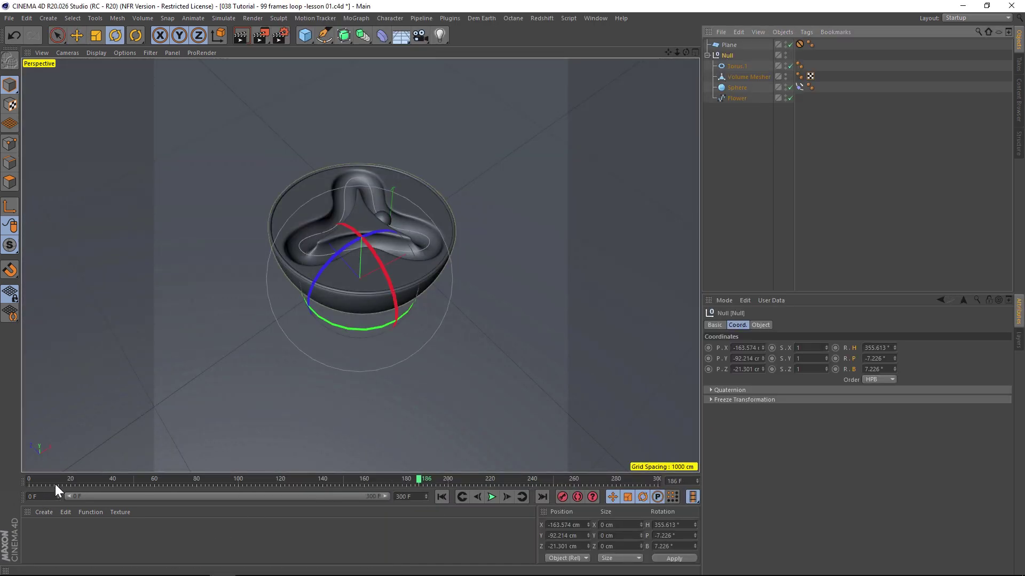
Step: Keyframe the Null's heading at frame 0 and frame 31 for one full turn, then preview it
{"action": "left_click_drag", "start_coordinate": [56, 485], "coordinate": [29, 484]}
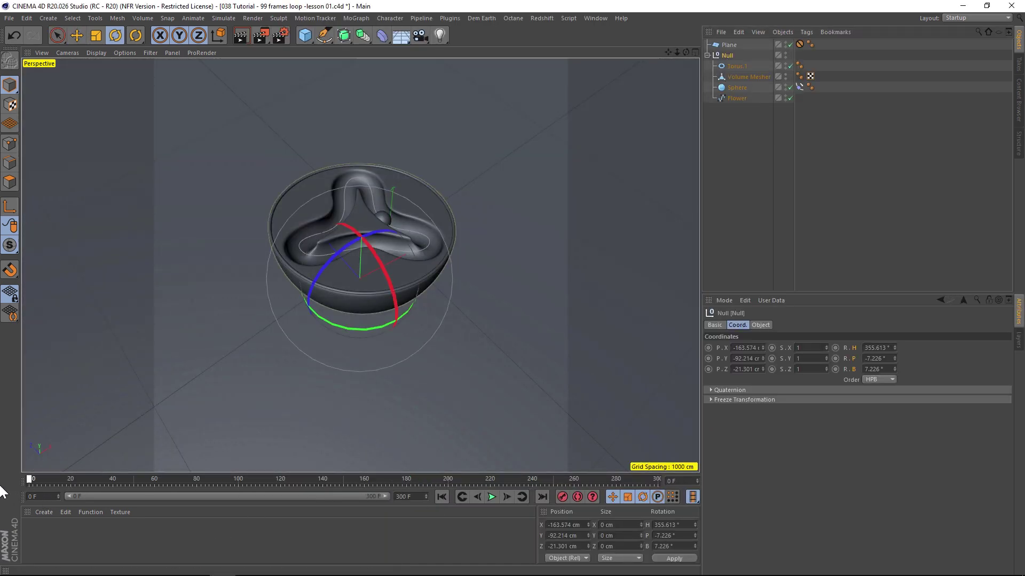
{"action": "left_click", "coordinate": [561, 497]}
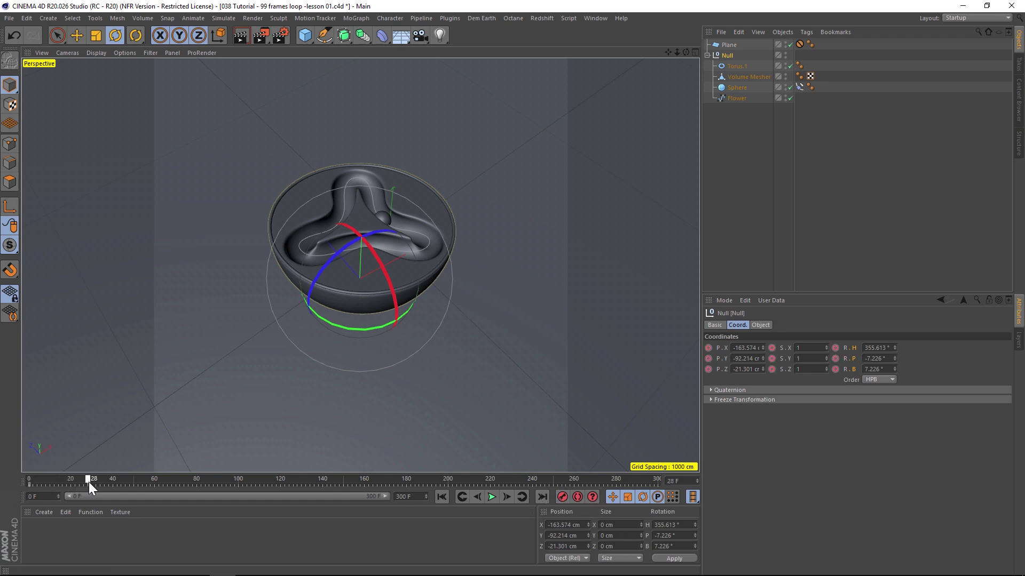
{"action": "left_click_drag", "start_coordinate": [93, 486], "coordinate": [94, 485]}
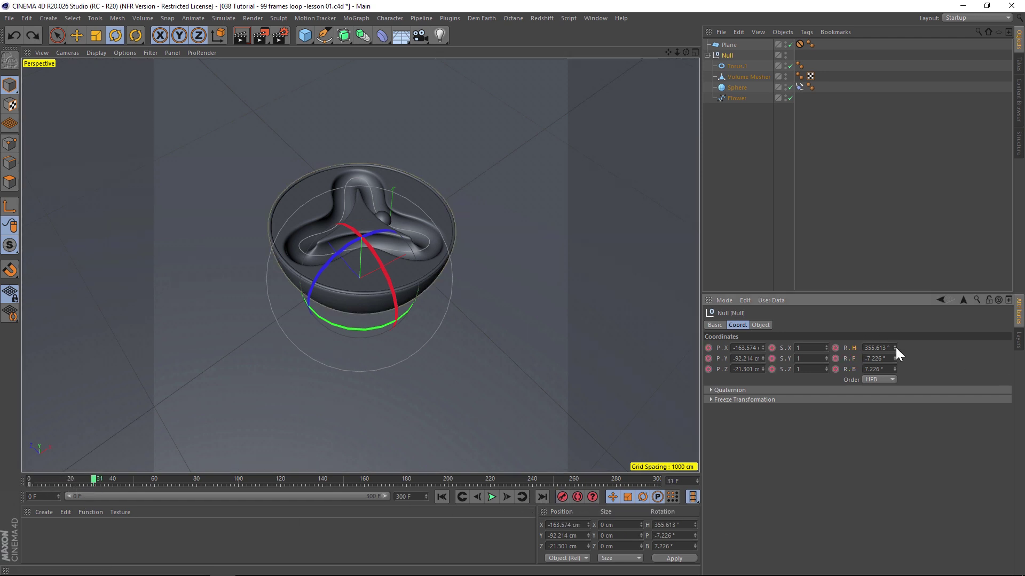
{"action": "left_click_drag", "start_coordinate": [896, 350], "coordinate": [902, 353]}
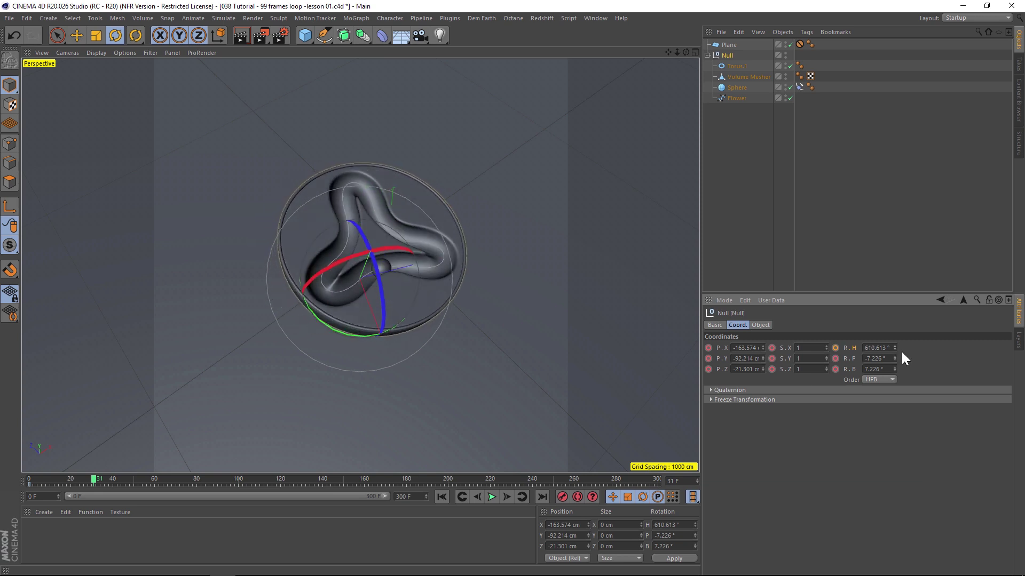
{"action": "key", "text": "ctrl+z"}
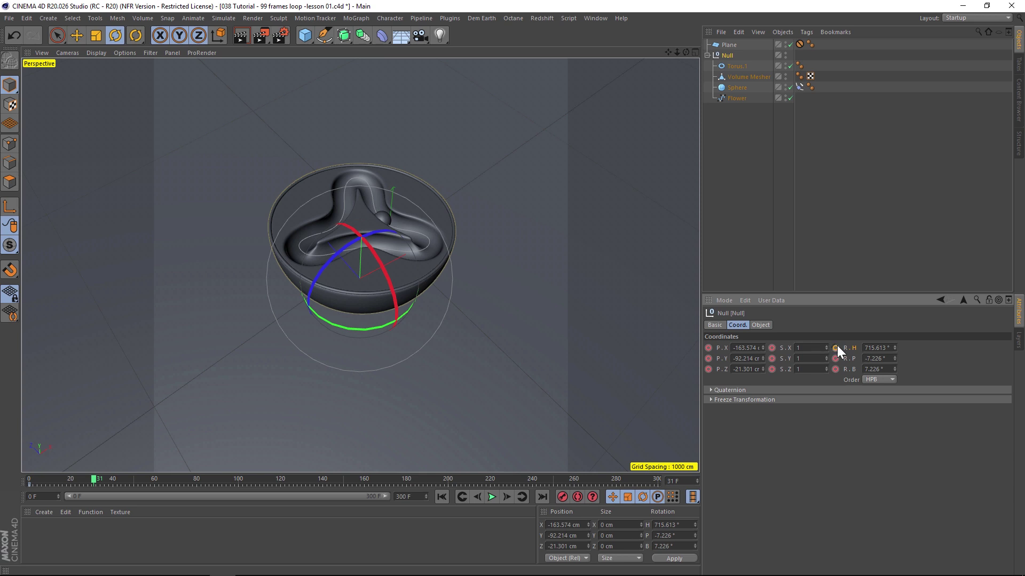
{"action": "left_click", "coordinate": [491, 497]}
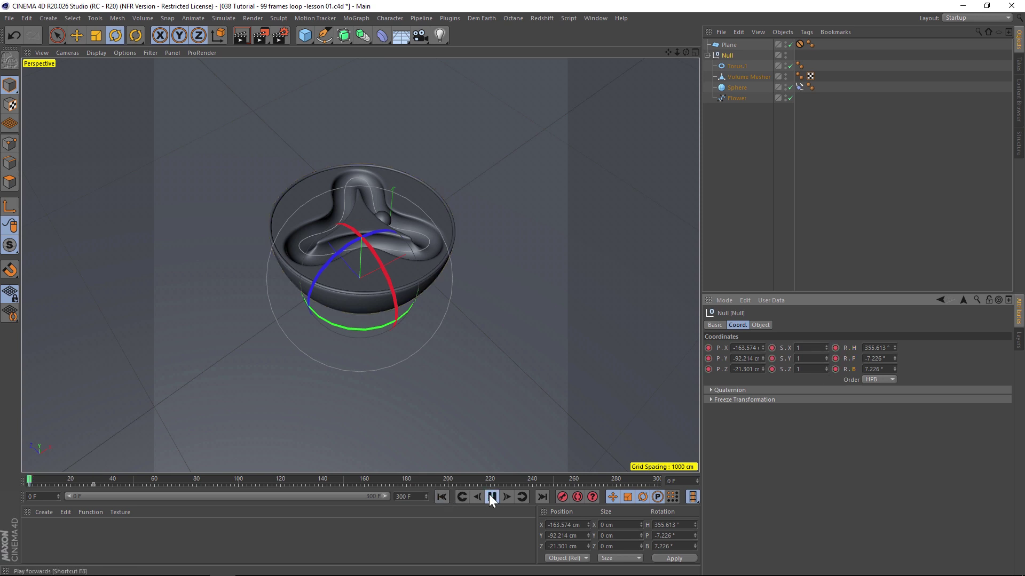
{"action": "left_click", "coordinate": [491, 497]}
Step: Set all of the Null's keyframes to Linear interpolation and replay from frame 0
{"action": "right_click", "coordinate": [729, 55]}
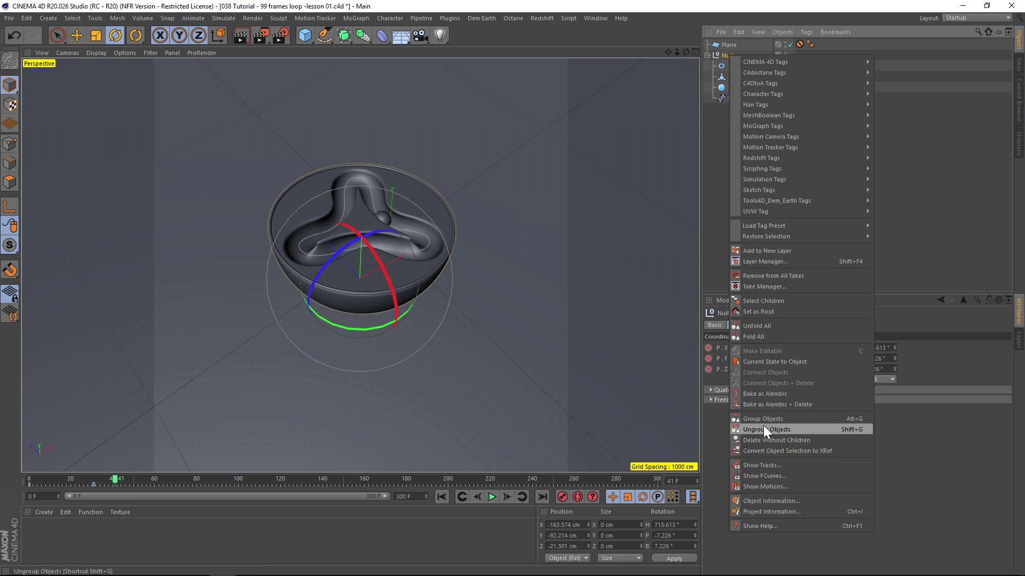
{"action": "left_click", "coordinate": [768, 466]}
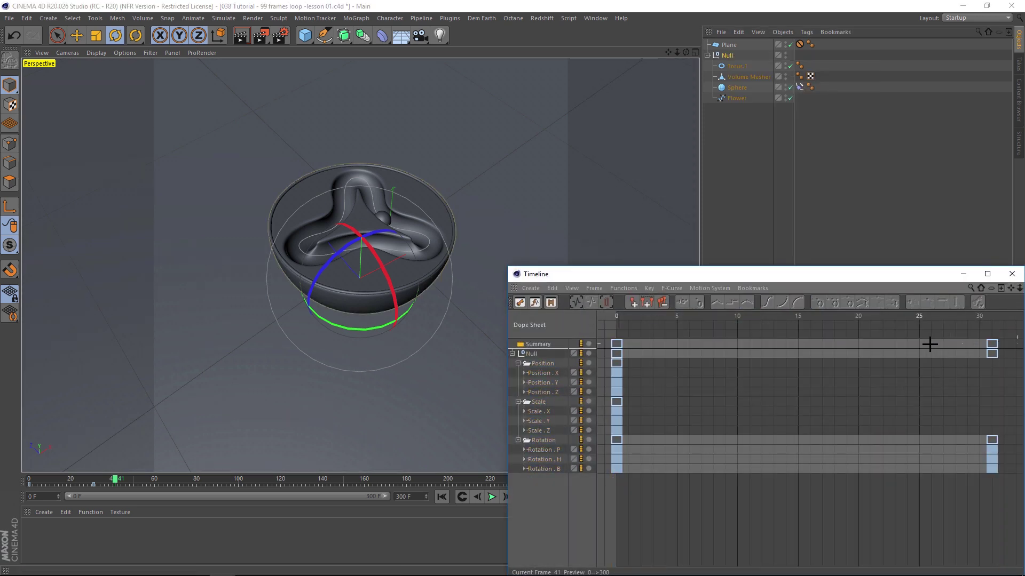
{"action": "left_click_drag", "start_coordinate": [1014, 337], "coordinate": [604, 368]}
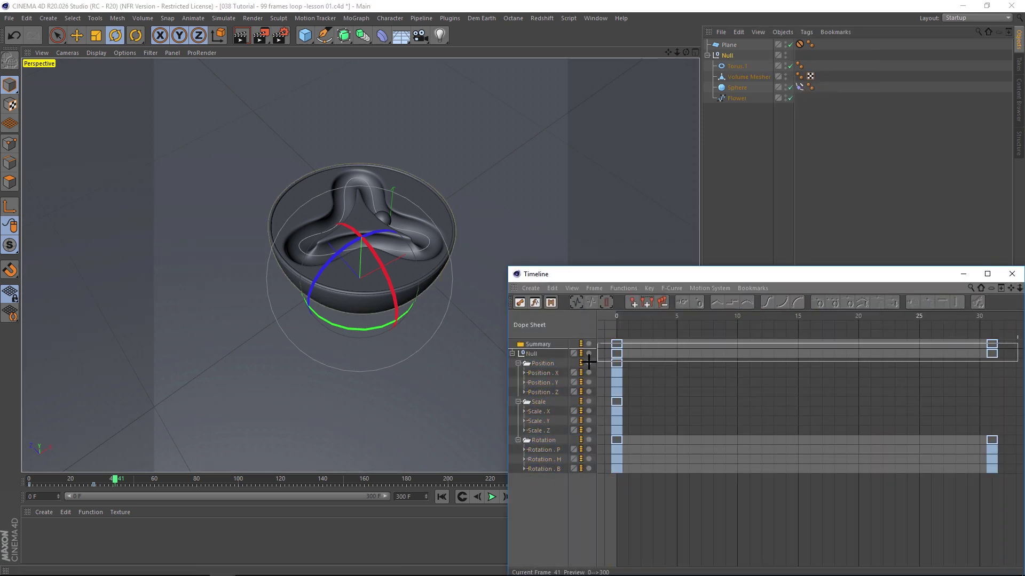
{"action": "left_click", "coordinate": [716, 302]}
{"action": "left_click", "coordinate": [1011, 274]}
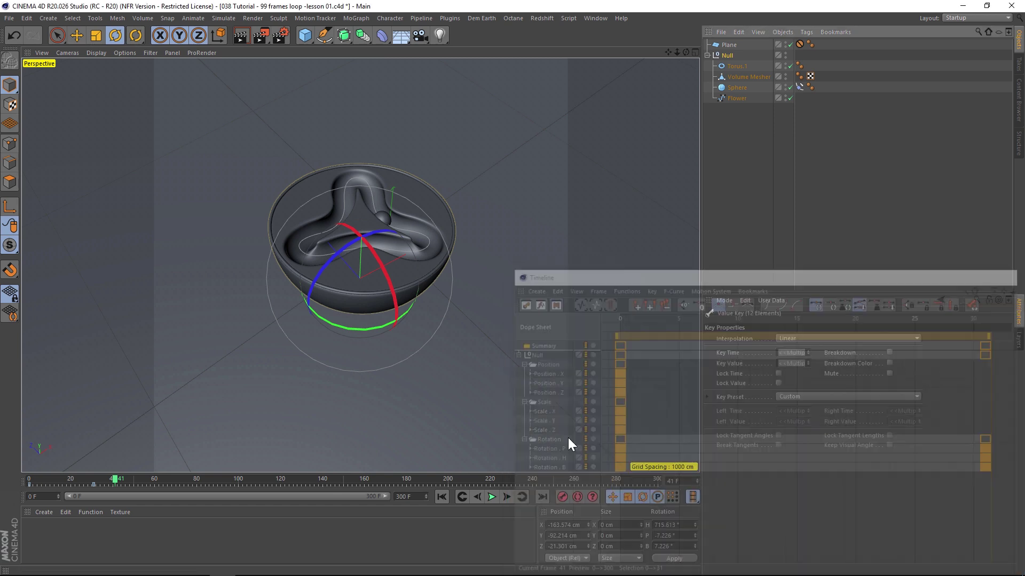
{"action": "left_click", "coordinate": [441, 496]}
{"action": "left_click", "coordinate": [492, 496]}
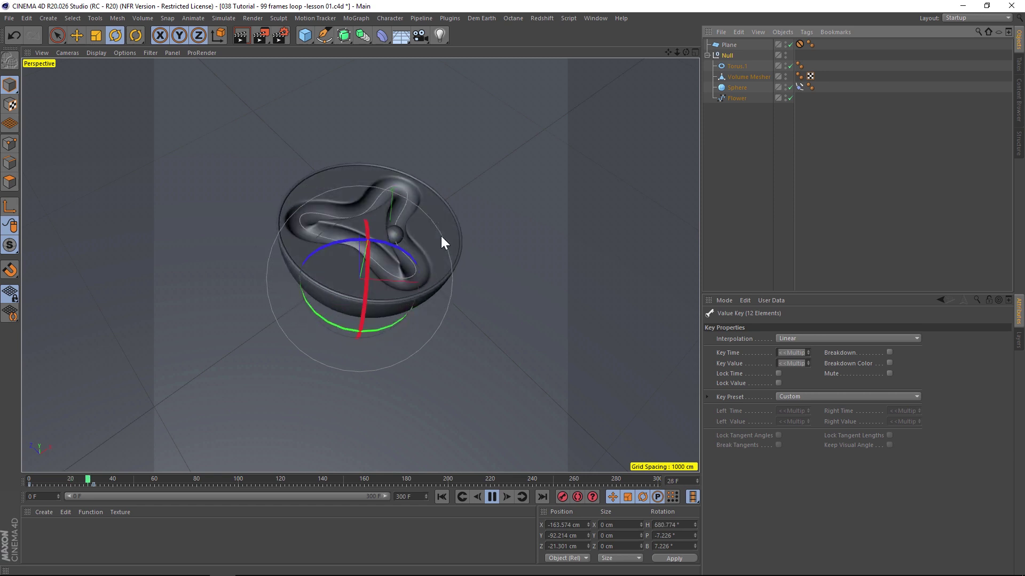
Step: In the Dope Sheet timeline, set the Null tracks' After behaviour to Repeat
{"action": "left_click", "coordinate": [492, 498]}
{"action": "left_click", "coordinate": [591, 16]}
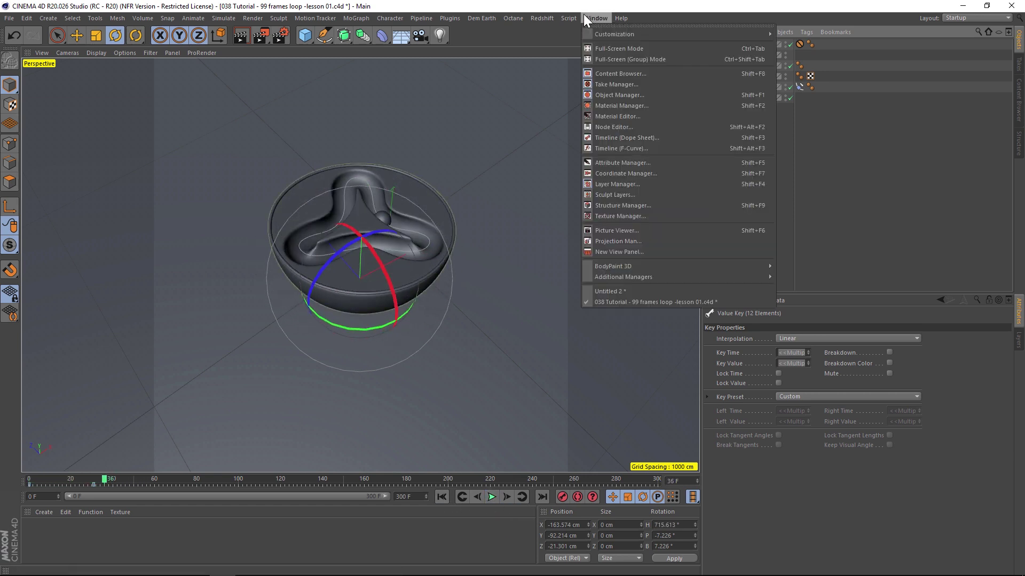
{"action": "left_click", "coordinate": [641, 138]}
{"action": "left_click_drag", "start_coordinate": [637, 130], "coordinate": [320, 279]}
{"action": "left_click", "coordinate": [262, 229]}
{"action": "left_click", "coordinate": [140, 162]}
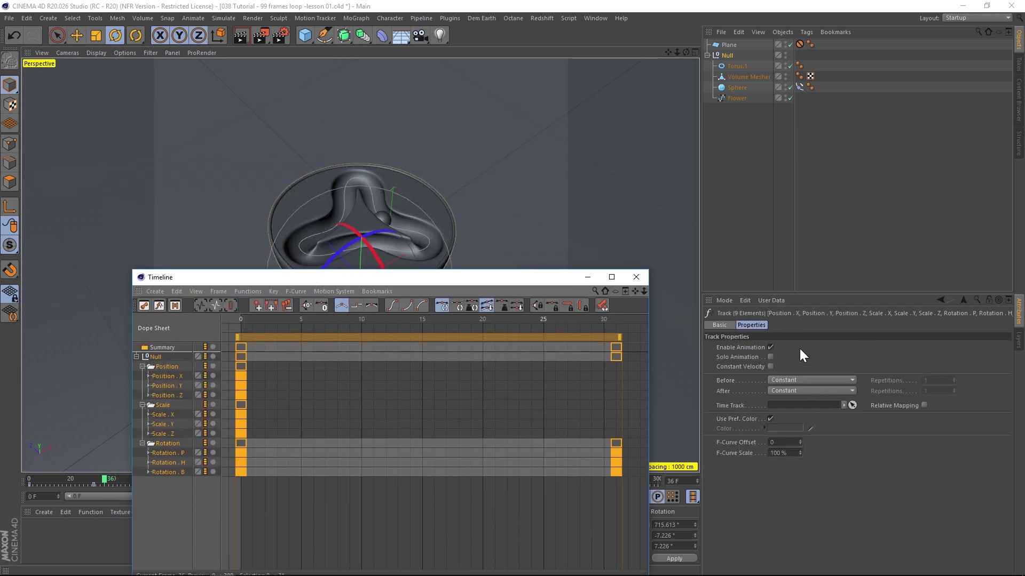
{"action": "left_click_drag", "start_coordinate": [824, 293], "coordinate": [840, 206]}
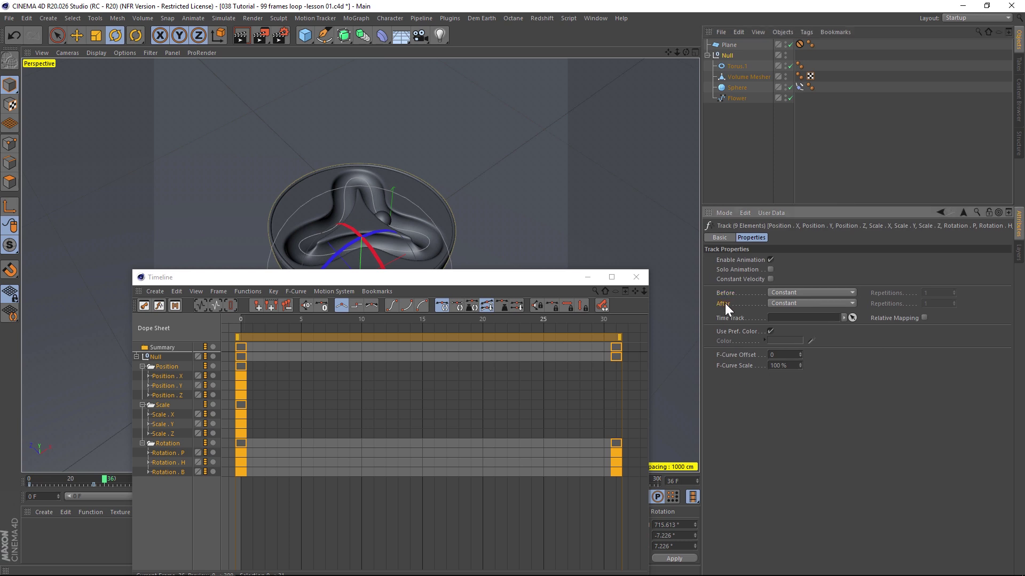
{"action": "left_click", "coordinate": [785, 303]}
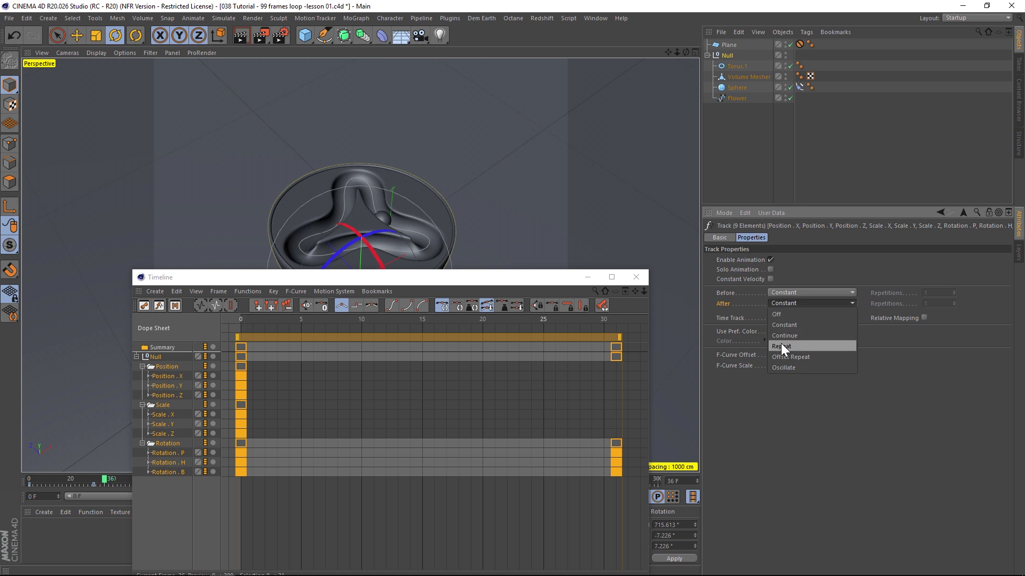
{"action": "left_click", "coordinate": [786, 346]}
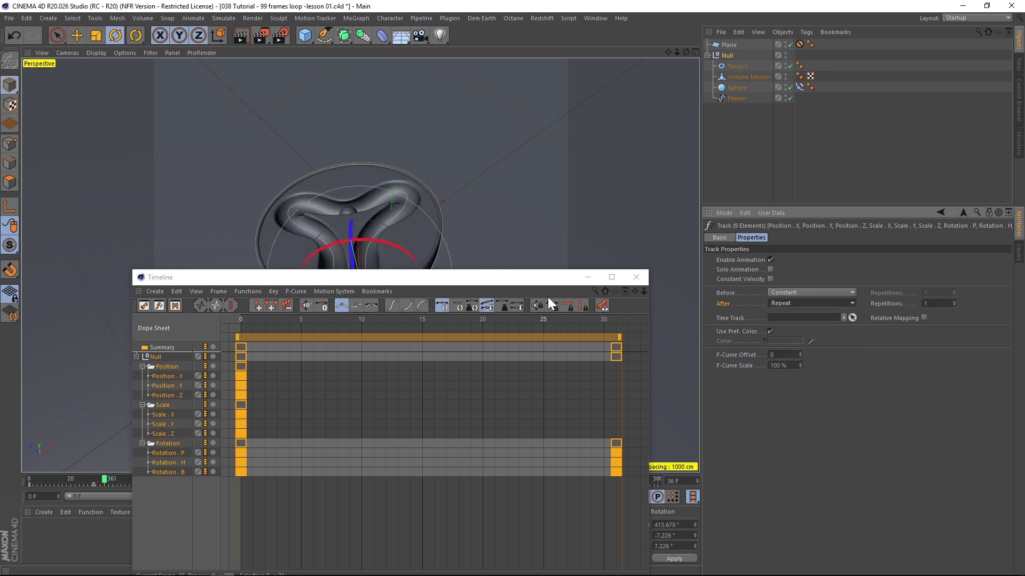
Step: Switch the timeline to F-Curve mode, view the heading curve past frame 31, and play
{"action": "left_click_drag", "start_coordinate": [373, 274], "coordinate": [497, 200]}
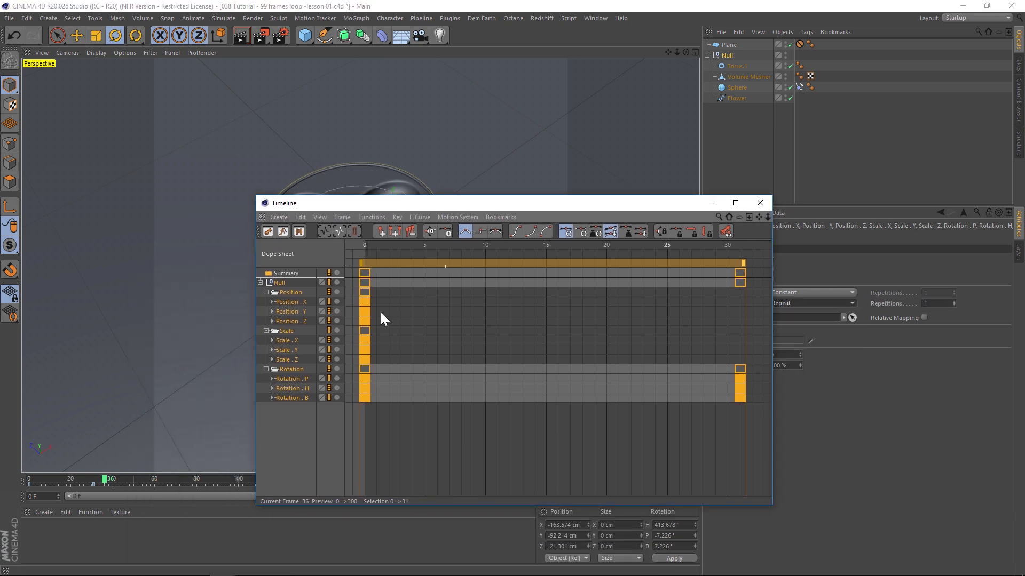
{"action": "left_click", "coordinate": [283, 232]}
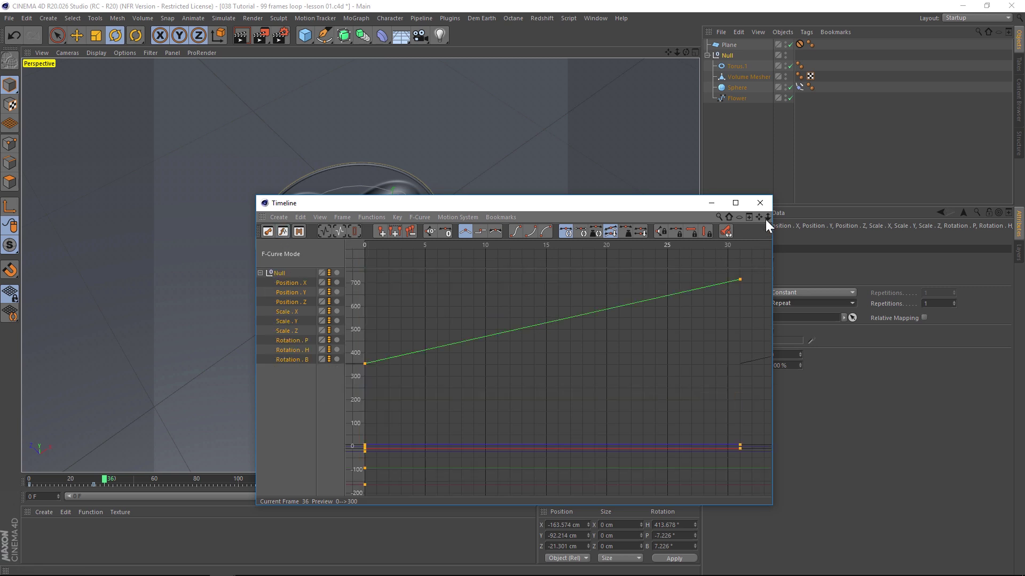
{"action": "left_click_drag", "start_coordinate": [765, 219], "coordinate": [796, 219]}
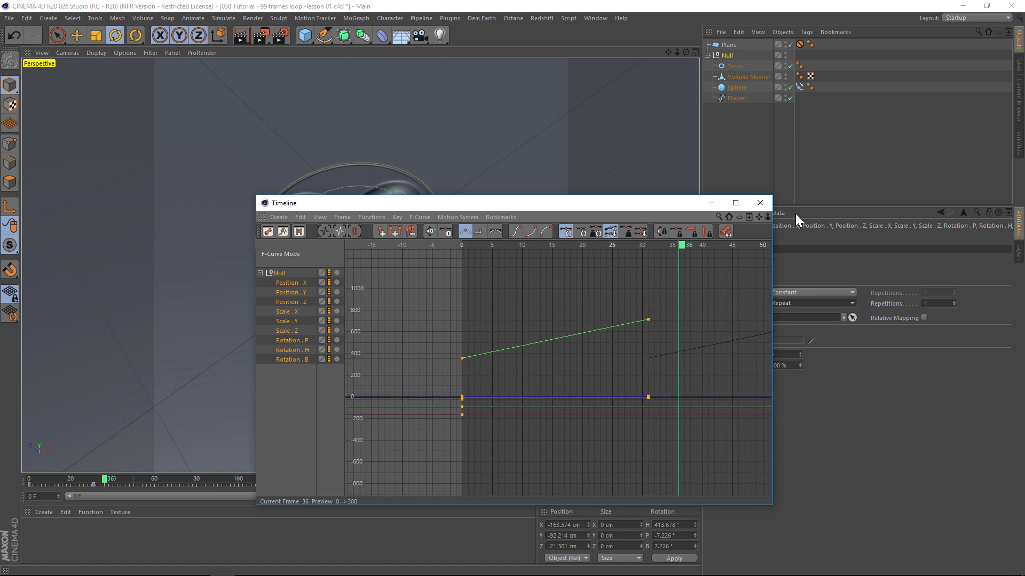
{"action": "middle_click_drag", "start_coordinate": [752, 322], "coordinate": [599, 312]}
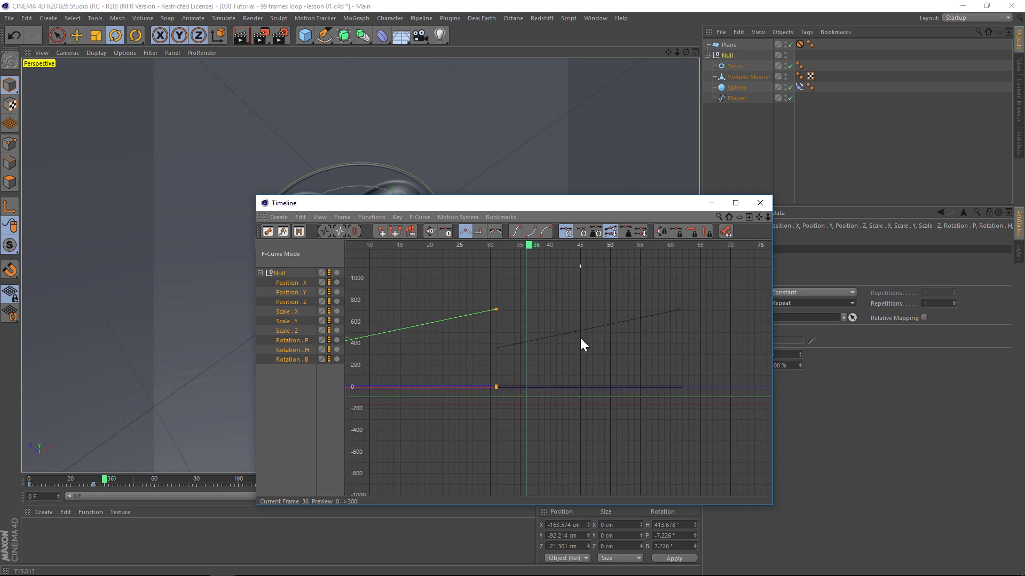
{"action": "left_click_drag", "start_coordinate": [570, 204], "coordinate": [766, 395]}
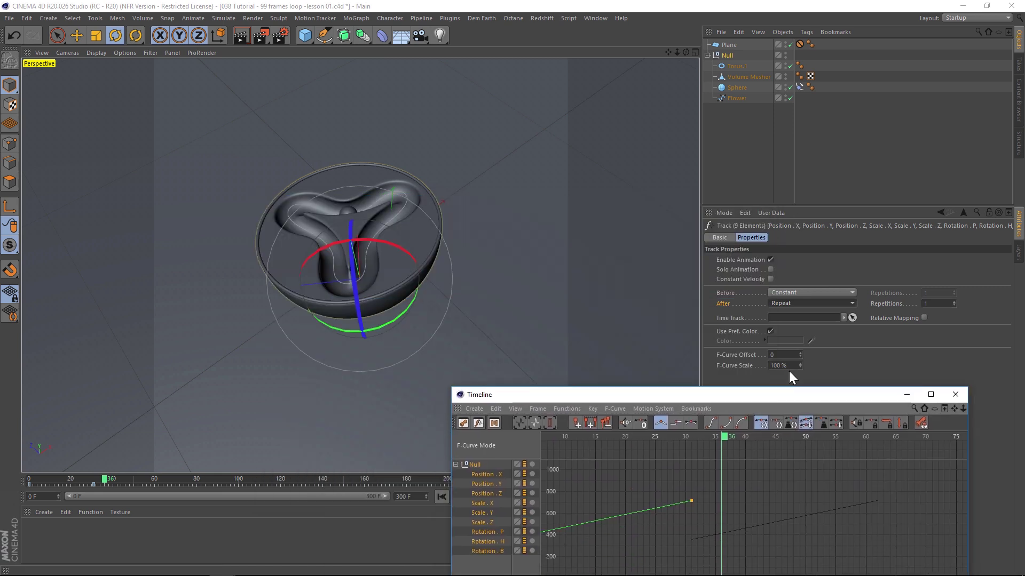
{"action": "left_click", "coordinate": [889, 302]}
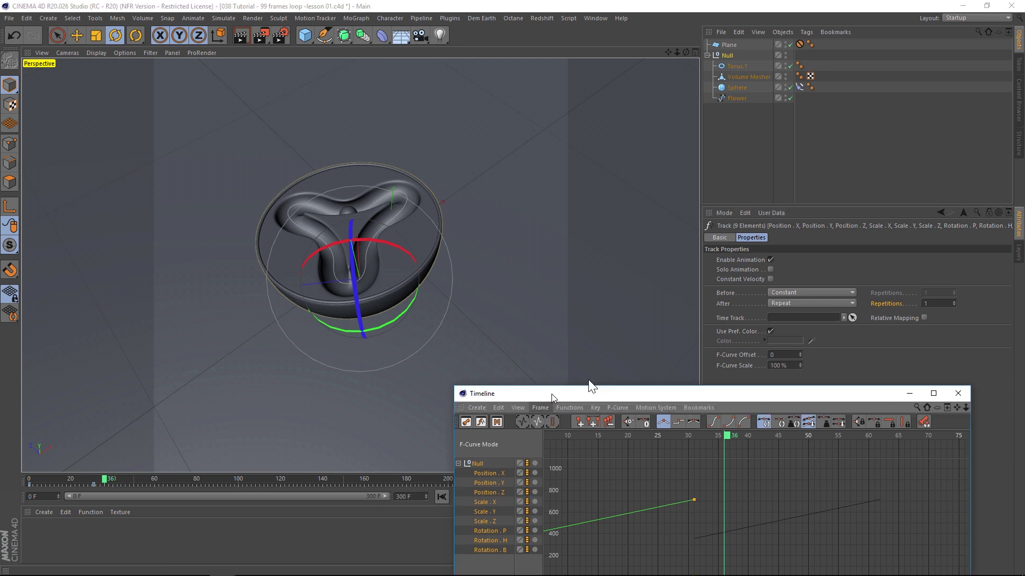
{"action": "left_click_drag", "start_coordinate": [552, 393], "coordinate": [664, 340]}
{"action": "left_click", "coordinate": [492, 497]}
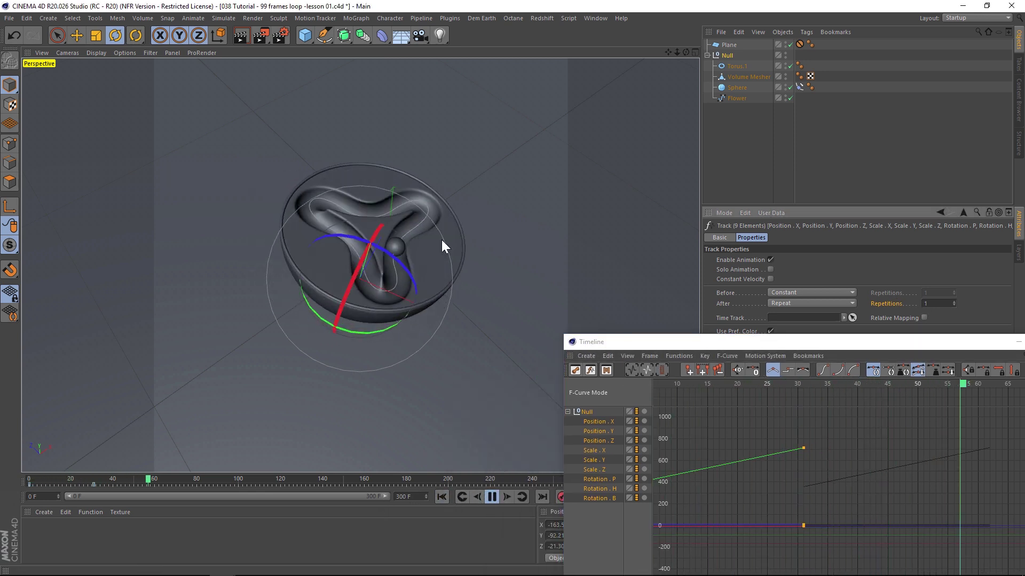
Step: Set the repetitions after the last key to 7 and play to check the loop
{"action": "left_click", "coordinate": [491, 497]}
{"action": "left_click_drag", "start_coordinate": [748, 342], "coordinate": [745, 383]}
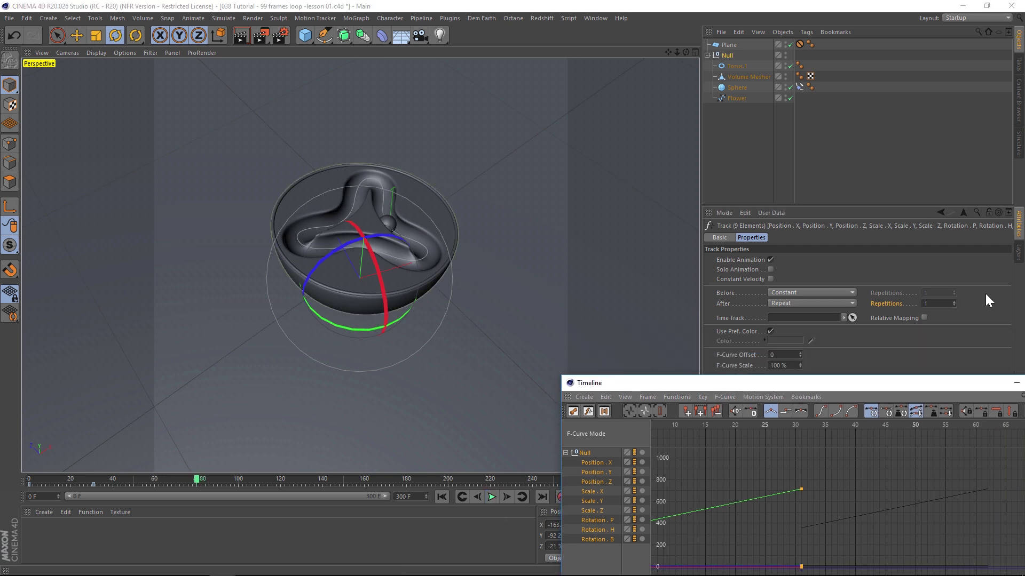
{"action": "left_click", "coordinate": [954, 302]}
{"action": "key", "text": "shift+f"}
{"action": "left_click", "coordinate": [954, 301]}
{"action": "left_click", "coordinate": [954, 301]}
{"action": "left_click", "coordinate": [954, 301]}
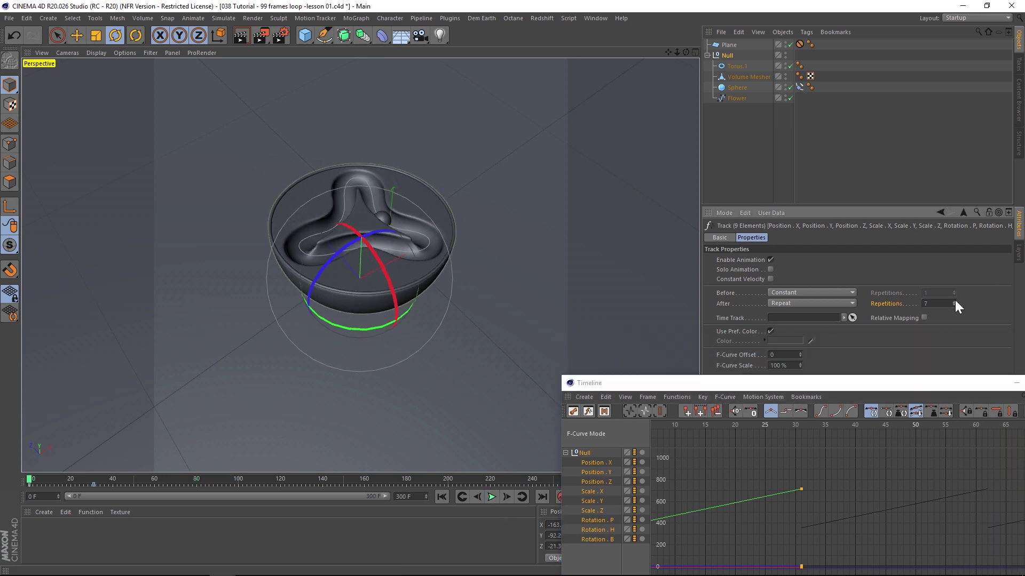
{"action": "left_click_drag", "start_coordinate": [834, 382], "coordinate": [510, 237]}
{"action": "left_click_drag", "start_coordinate": [748, 250], "coordinate": [757, 252]}
{"action": "left_click_drag", "start_coordinate": [532, 244], "coordinate": [902, 381]}
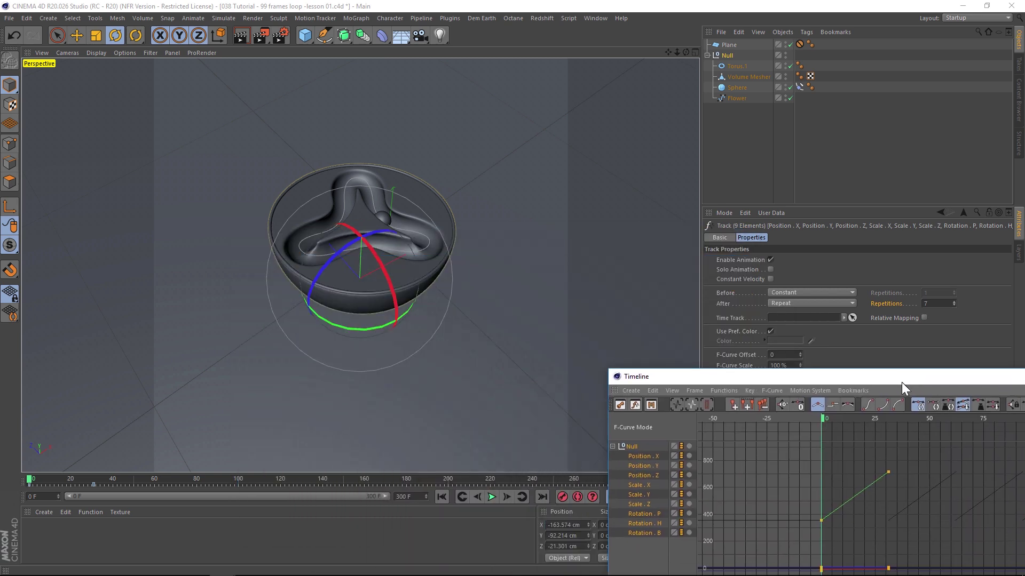
{"action": "left_click", "coordinate": [490, 500]}
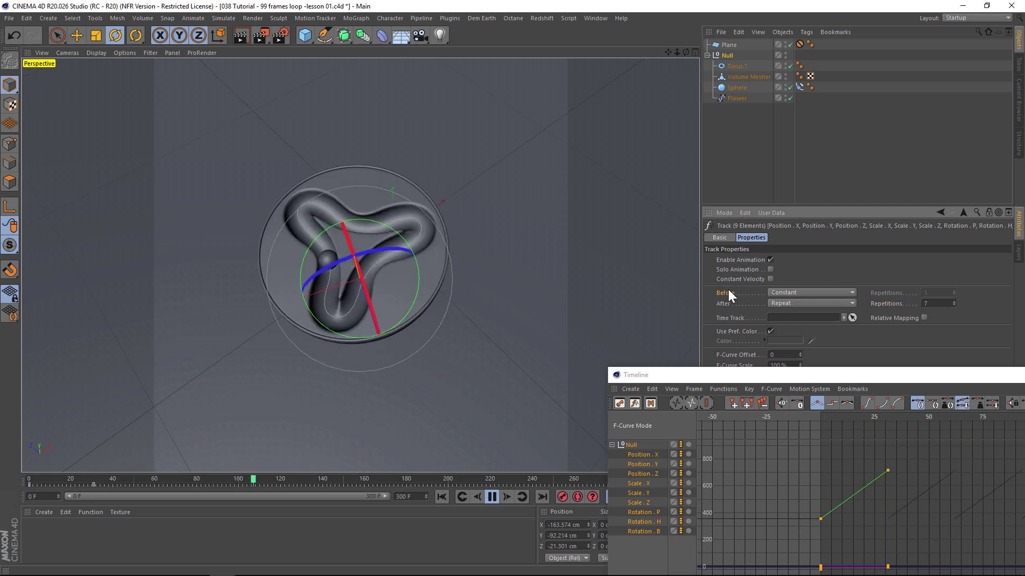
Step: Switch the After behaviour to Oscillate, stop playback and close the timeline
{"action": "left_click", "coordinate": [788, 303]}
{"action": "left_click", "coordinate": [784, 368]}
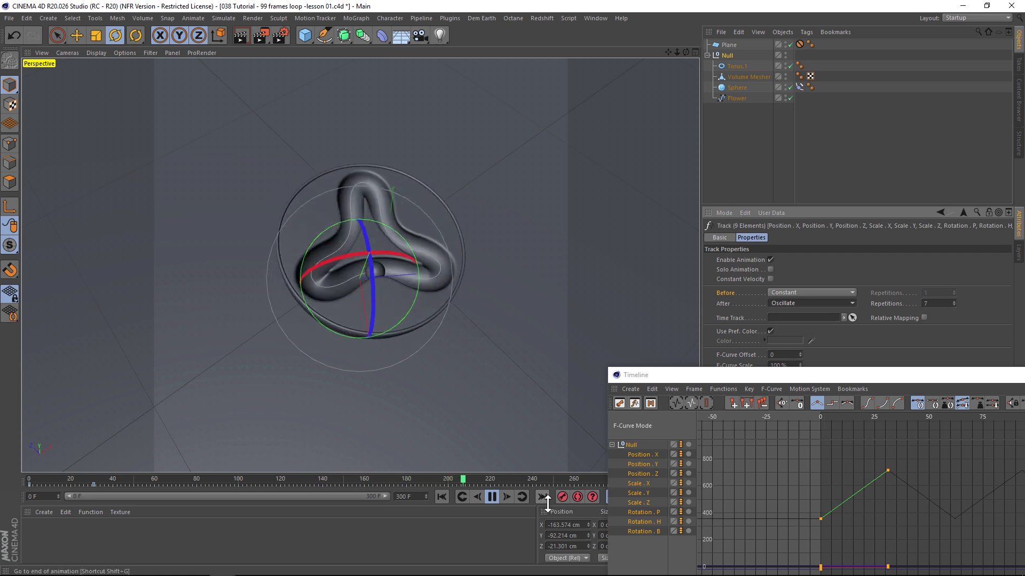
{"action": "left_click", "coordinate": [491, 497]}
{"action": "left_click", "coordinate": [331, 346]}
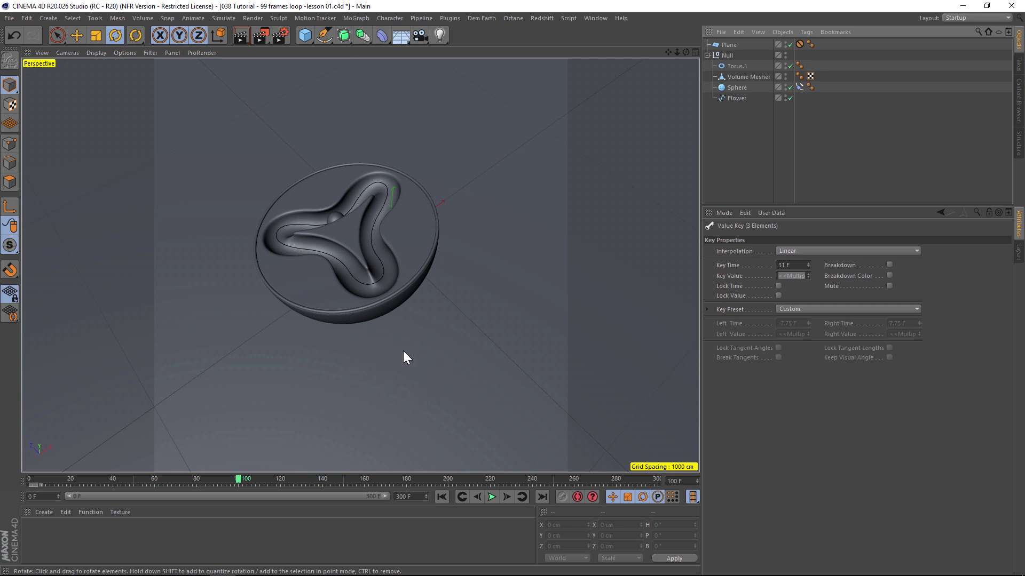
Step: Delete every keyframe on the Null through Show Tracks and close the timeline
{"action": "left_click", "coordinate": [729, 57]}
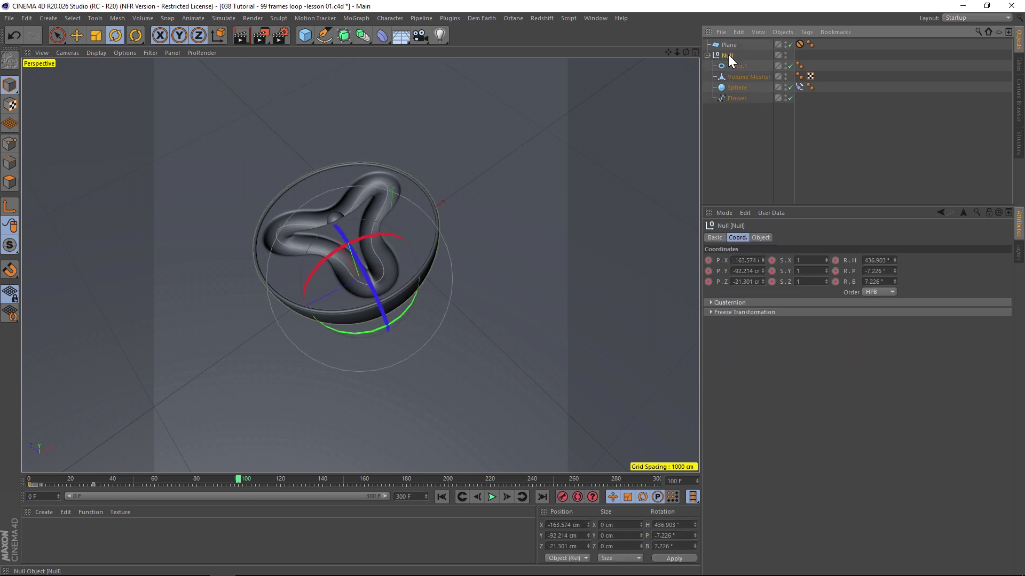
{"action": "right_click", "coordinate": [729, 57]}
{"action": "left_click", "coordinate": [804, 465]}
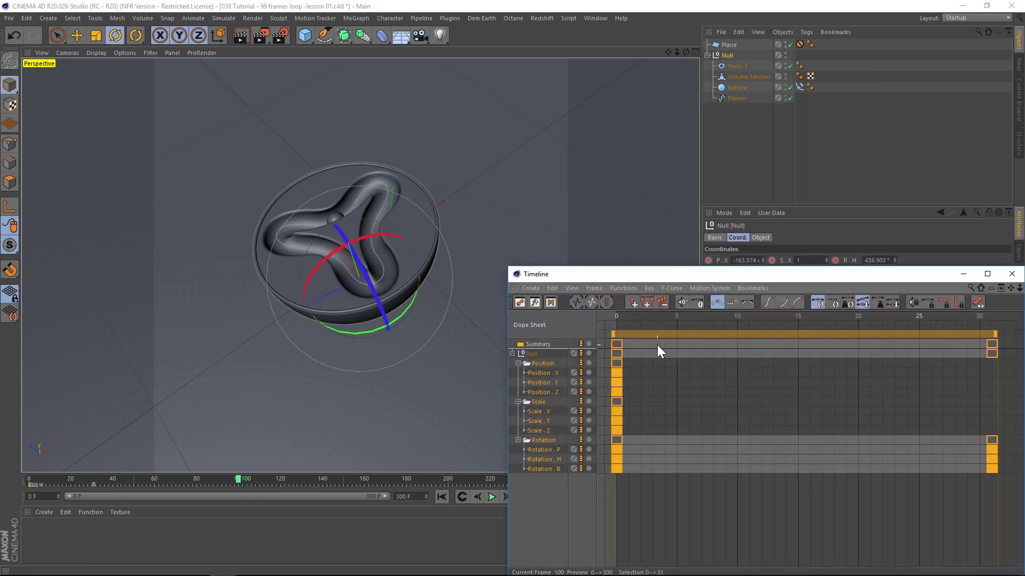
{"action": "key", "text": "ctrl+a"}
{"action": "key", "text": "Delete"}
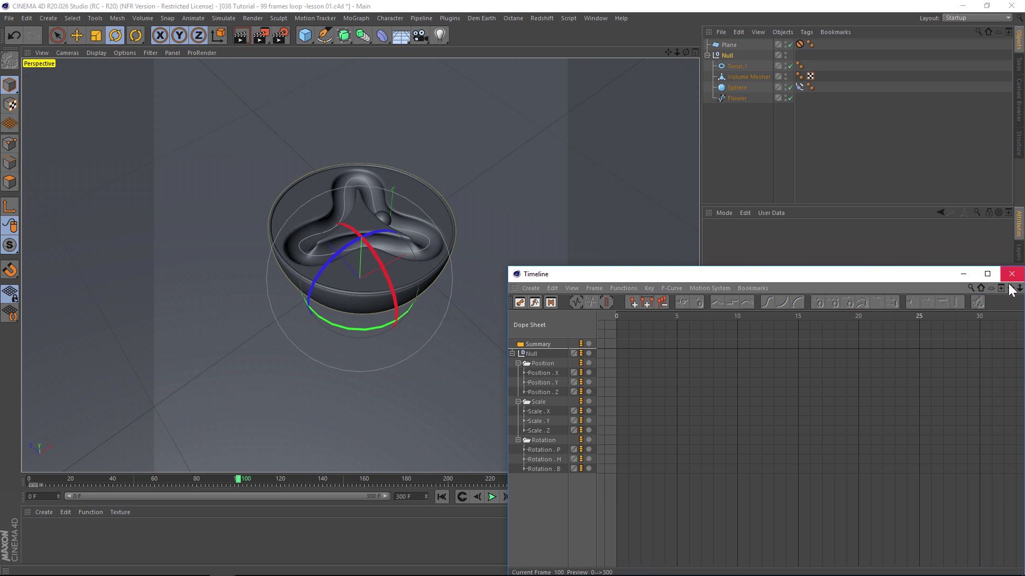
{"action": "left_click", "coordinate": [1011, 274]}
{"action": "key", "text": "0"}
{"action": "left_click", "coordinate": [528, 365]}
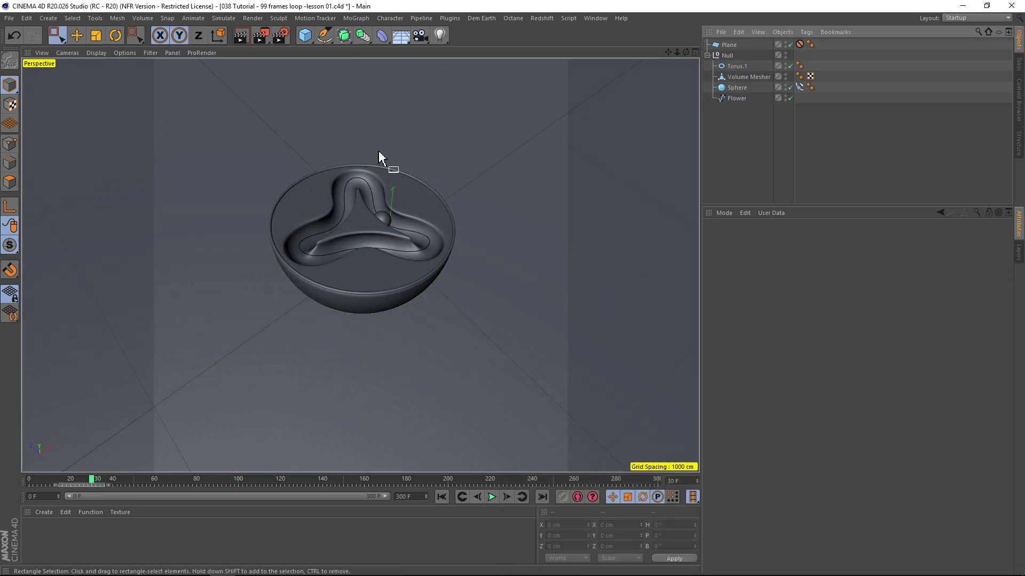
Step: End the animation at frame 100 and check the 25 FPS project settings
{"action": "type", "text": "100"}
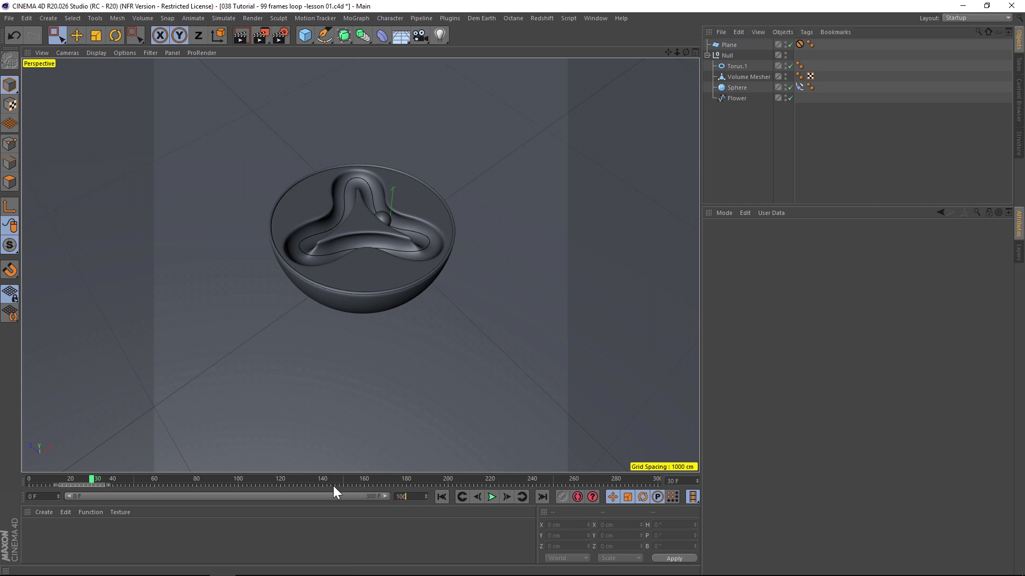
{"action": "key", "text": "Return"}
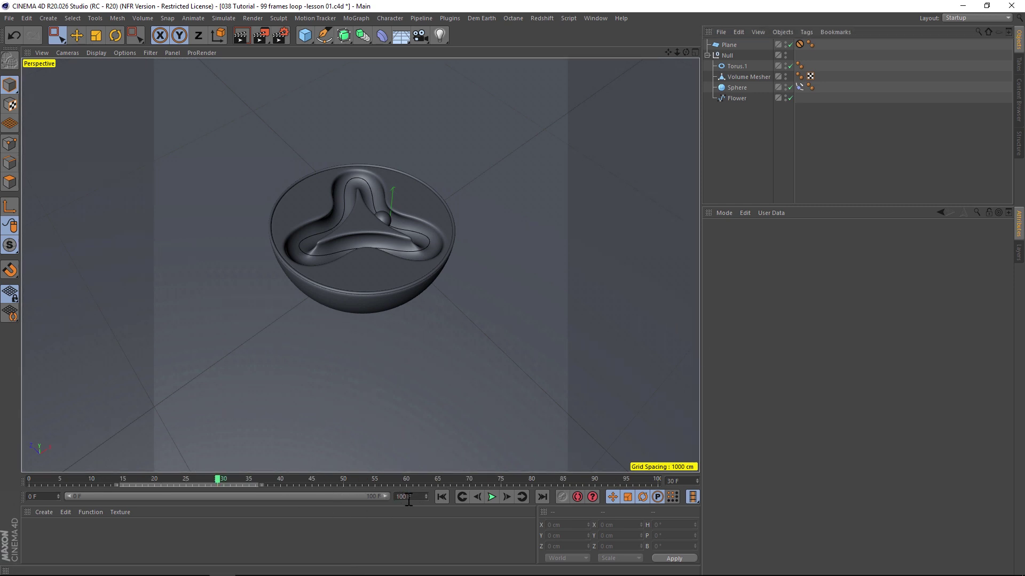
{"action": "left_click", "coordinate": [648, 317]}
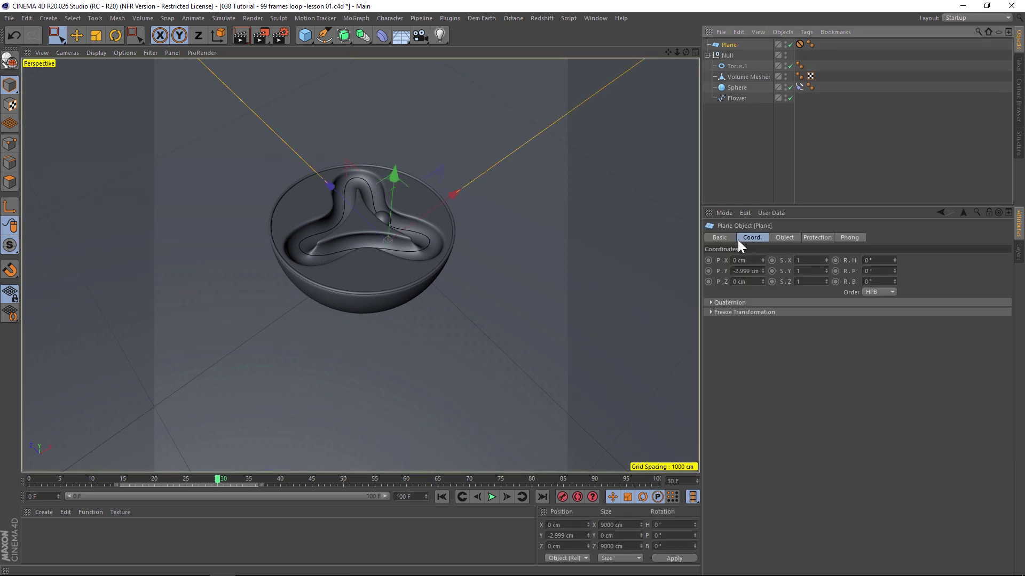
{"action": "key", "text": "ctrl+d"}
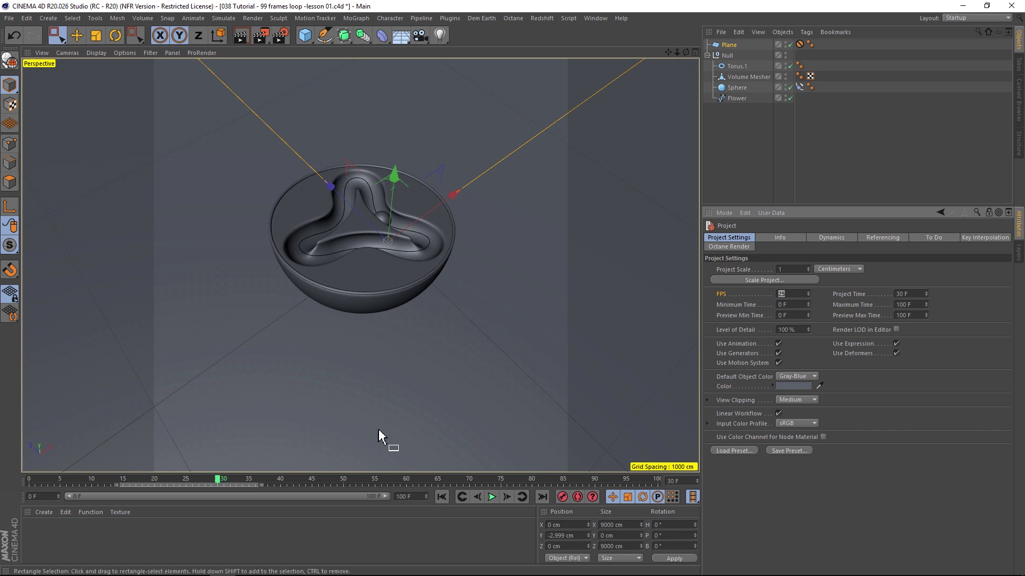
{"action": "left_click", "coordinate": [409, 497]}
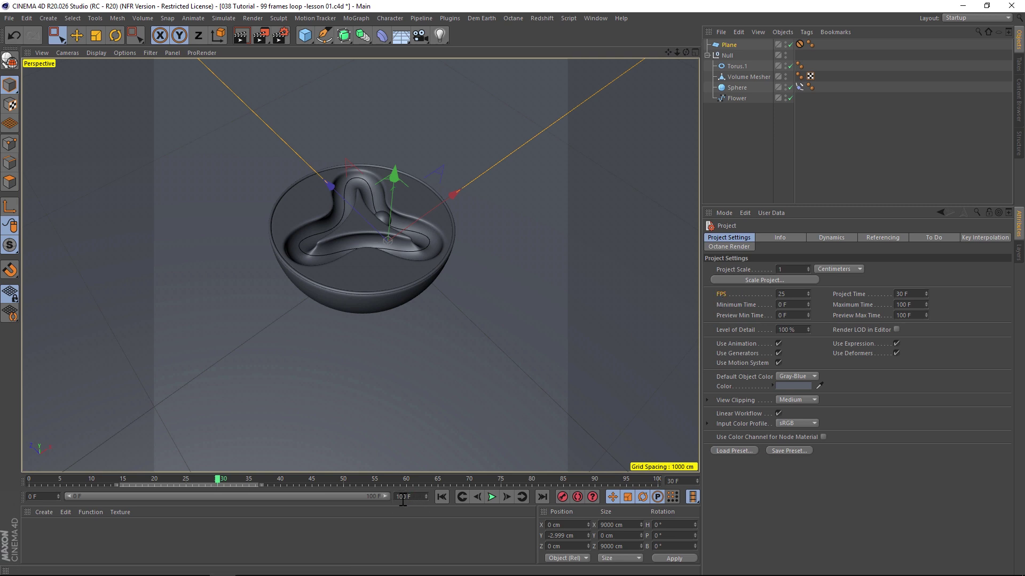
Step: Add a Vibrate tag to the Null with rotation vibration enabled
{"action": "left_click", "coordinate": [726, 55]}
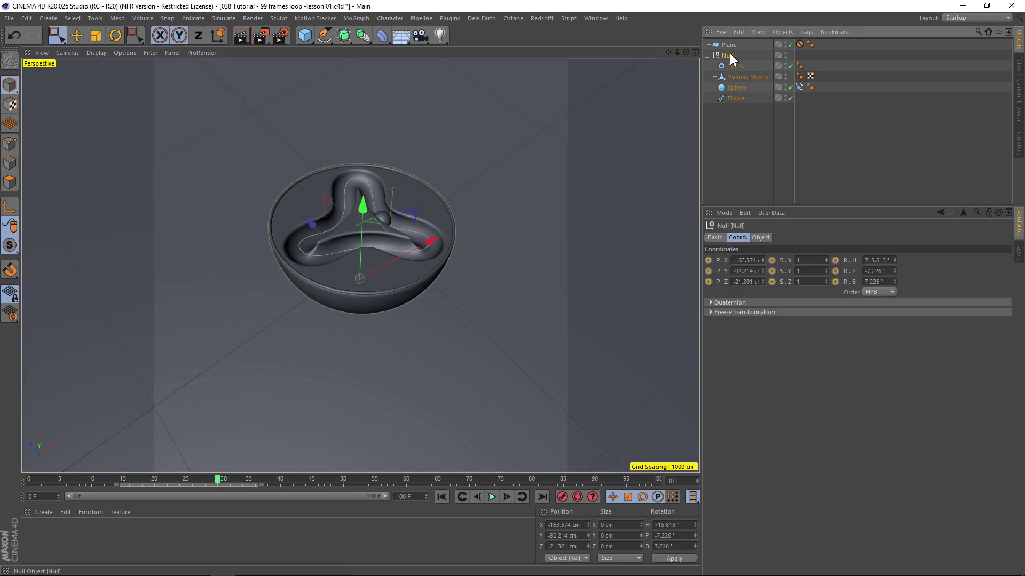
{"action": "right_click", "coordinate": [729, 53]}
{"action": "mouse_move", "coordinate": [777, 56]}
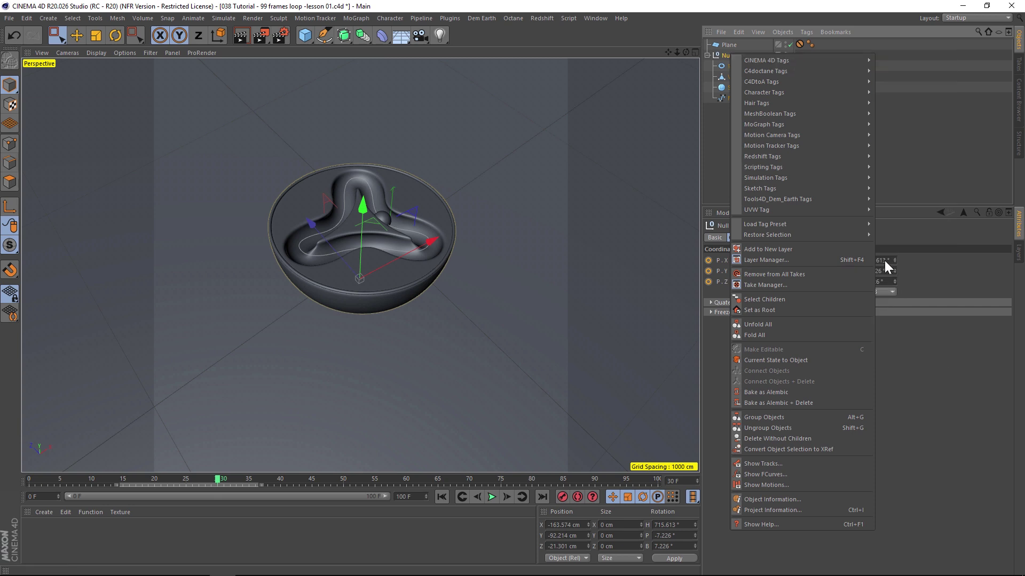
{"action": "left_click", "coordinate": [895, 349]}
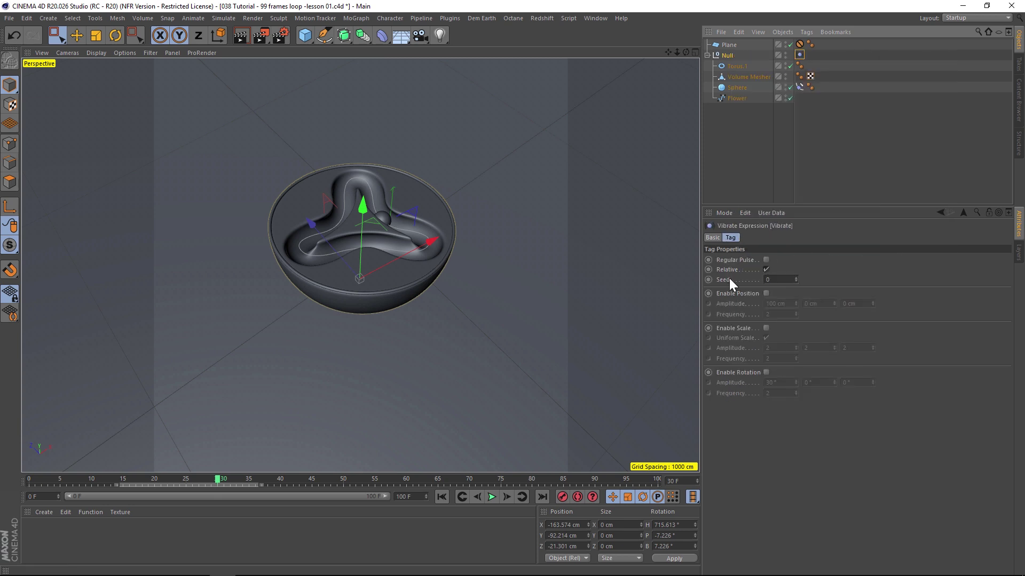
{"action": "left_click", "coordinate": [767, 372]}
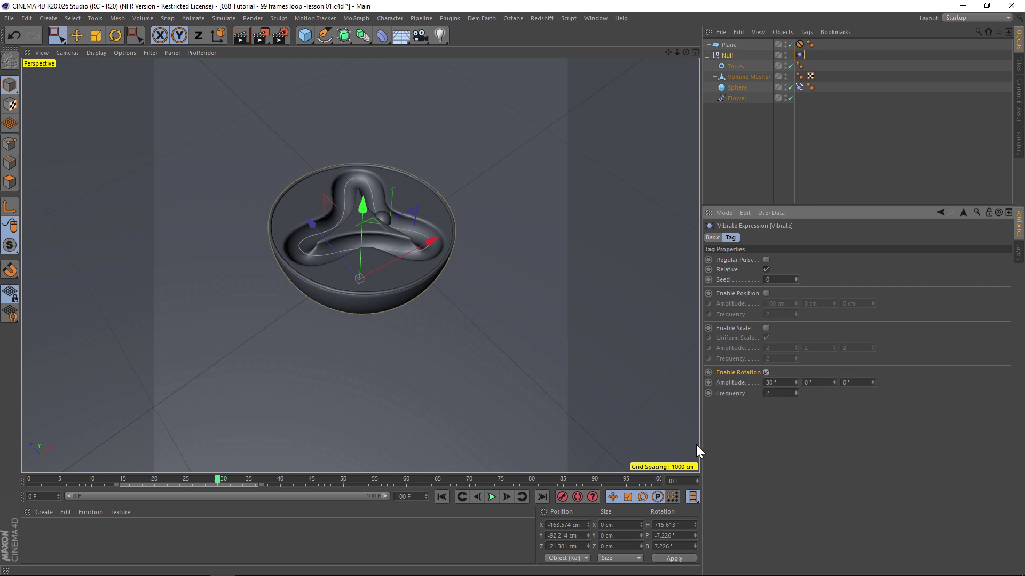
Step: End the animation at frame 50 and give the vibration a 60° rotation amplitude
{"action": "left_click", "coordinate": [441, 497]}
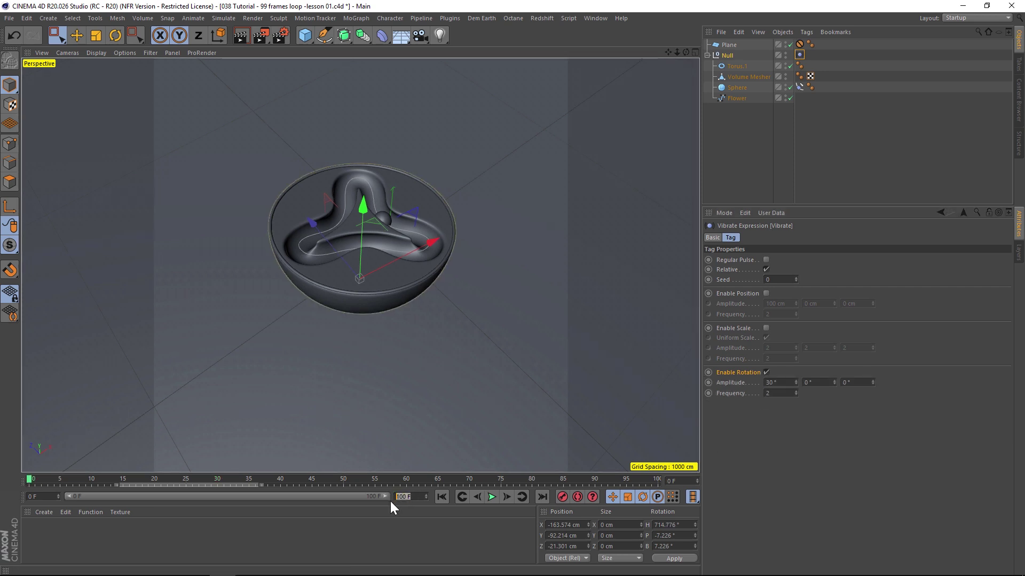
{"action": "type", "text": "50"}
{"action": "key", "text": "Return"}
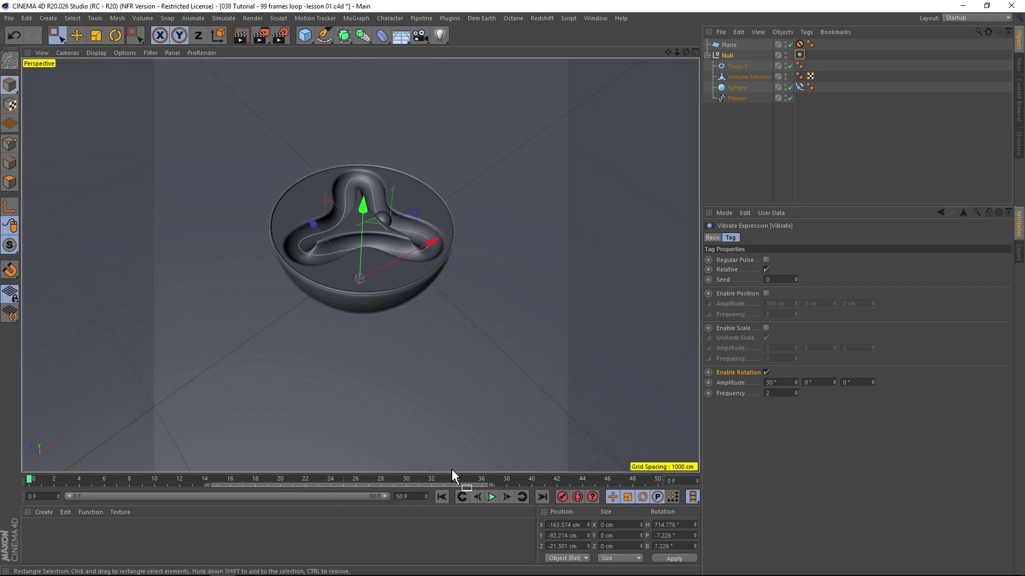
{"action": "left_click", "coordinate": [491, 497]}
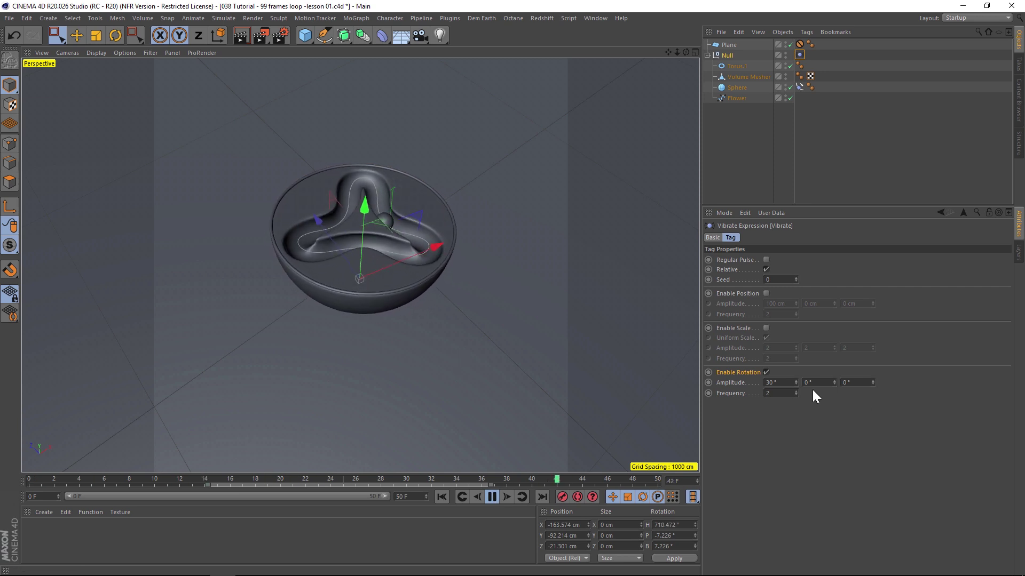
{"action": "left_click", "coordinate": [778, 383]}
{"action": "type", "text": "60"}
{"action": "key", "text": "Return"}
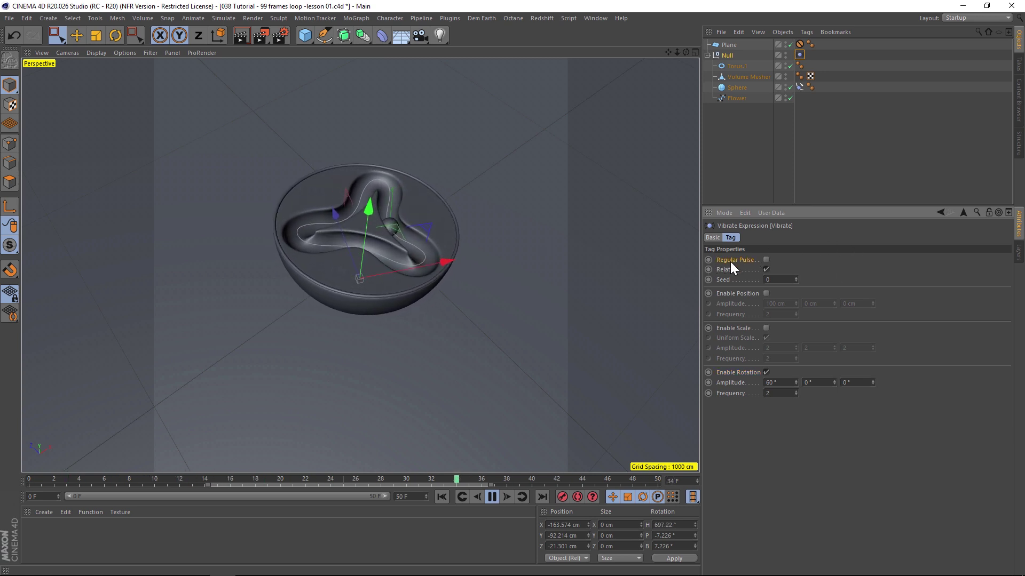
Step: Enable Regular Pulse on the vibration and trial end-frame and rotation-frequency values
{"action": "left_click", "coordinate": [767, 260]}
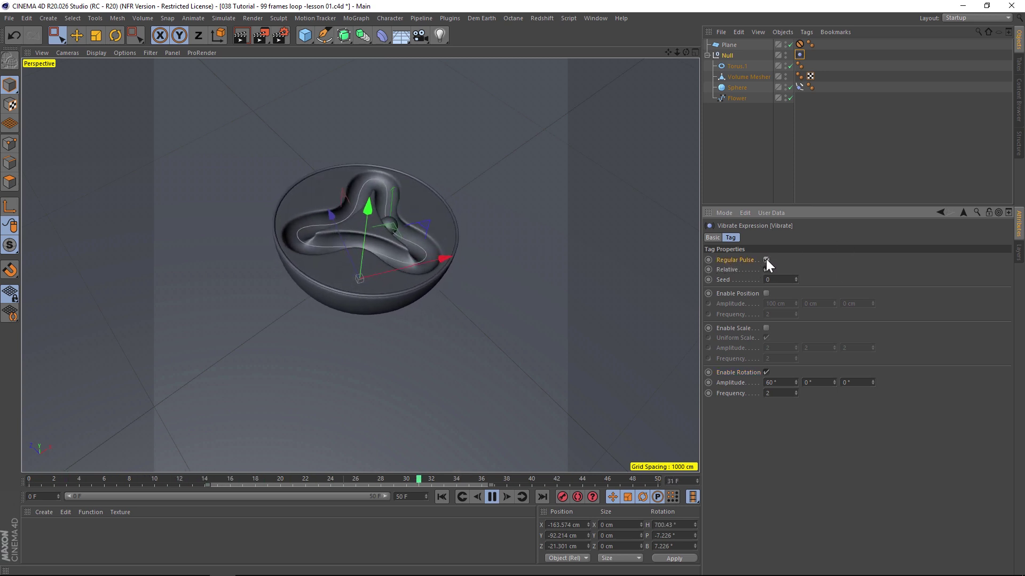
{"action": "left_click", "coordinate": [491, 497]}
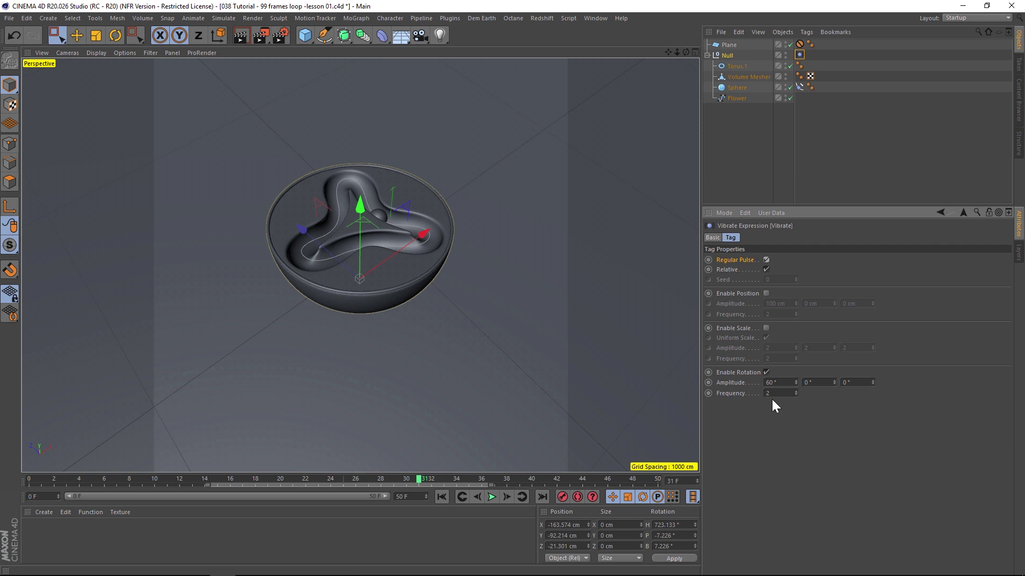
{"action": "double_click", "coordinate": [401, 497]}
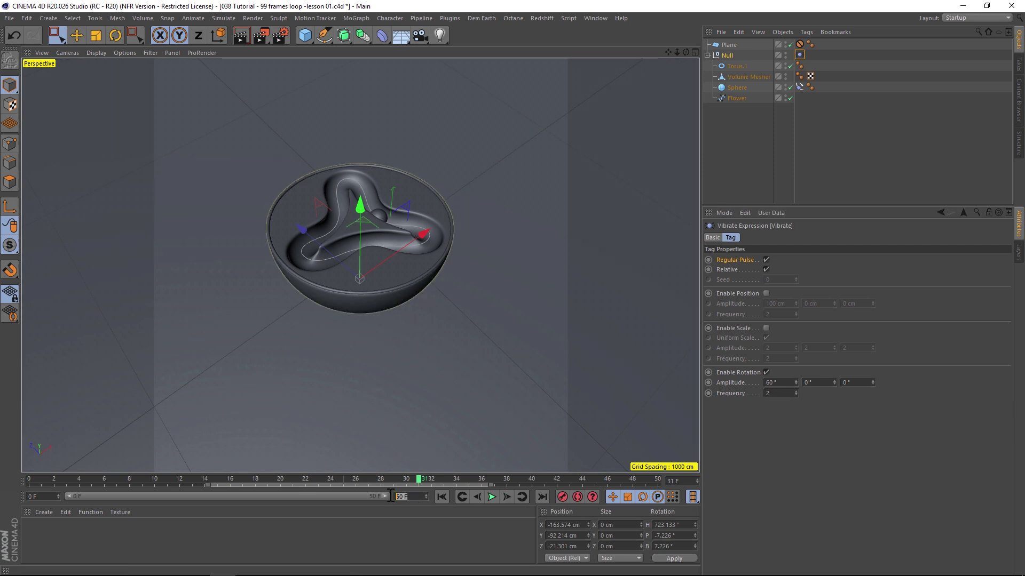
{"action": "type", "text": "30"}
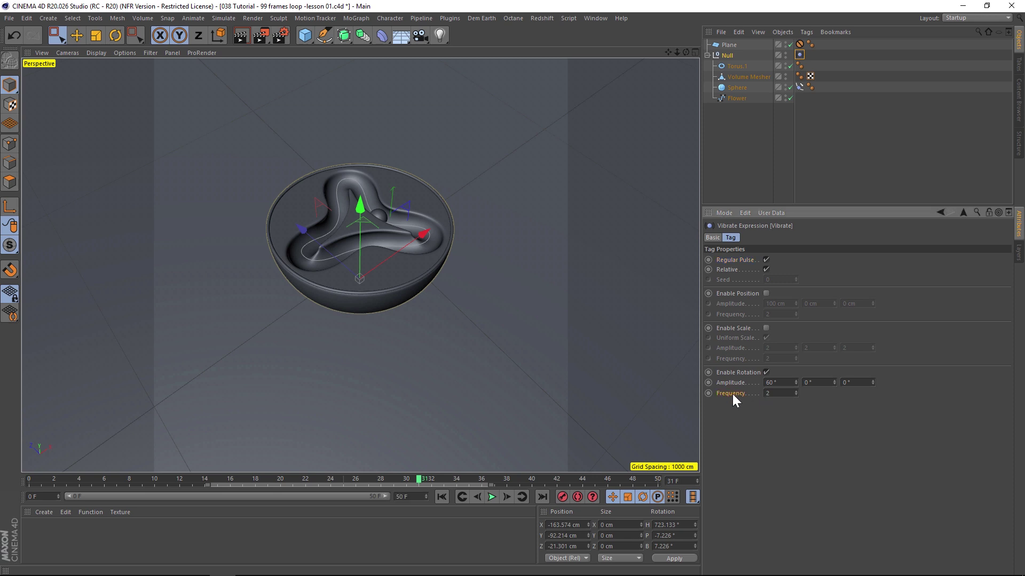
{"action": "double_click", "coordinate": [766, 393]}
{"action": "double_click", "coordinate": [401, 497]}
{"action": "left_click", "coordinate": [491, 497]}
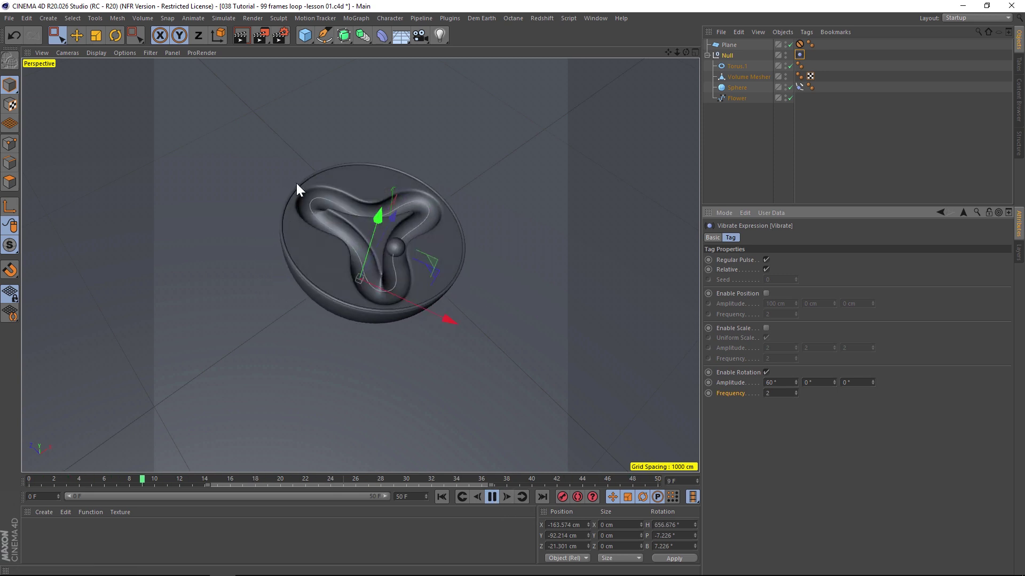
{"action": "left_click", "coordinate": [500, 494]}
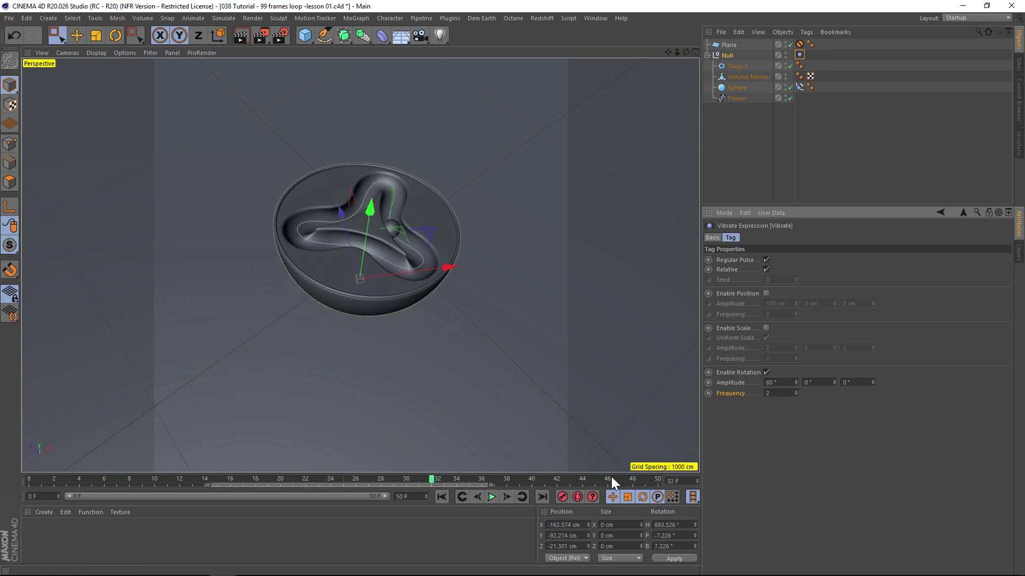
{"action": "left_click_drag", "start_coordinate": [612, 482], "coordinate": [656, 482]}
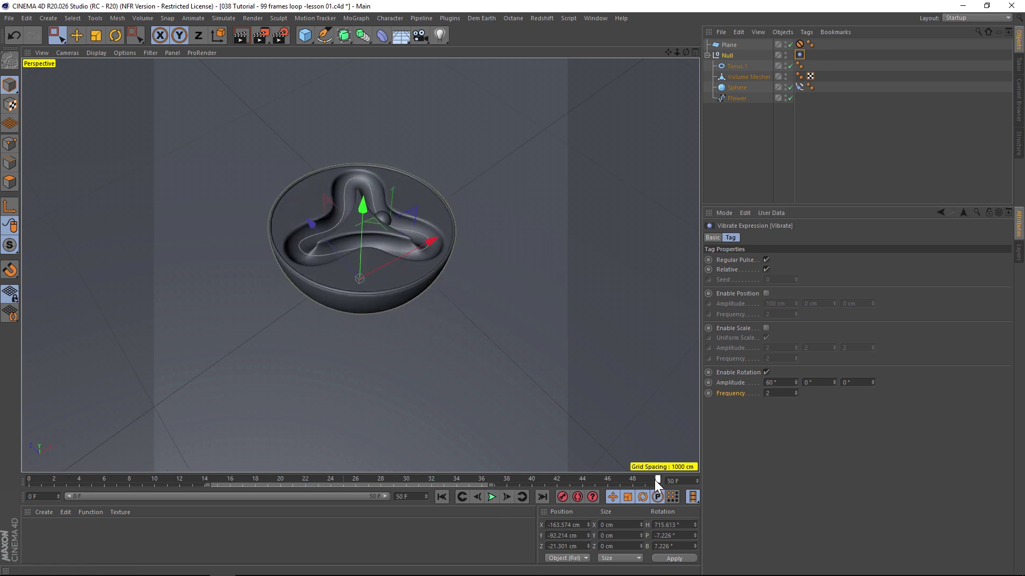
{"action": "left_click", "coordinate": [442, 497]}
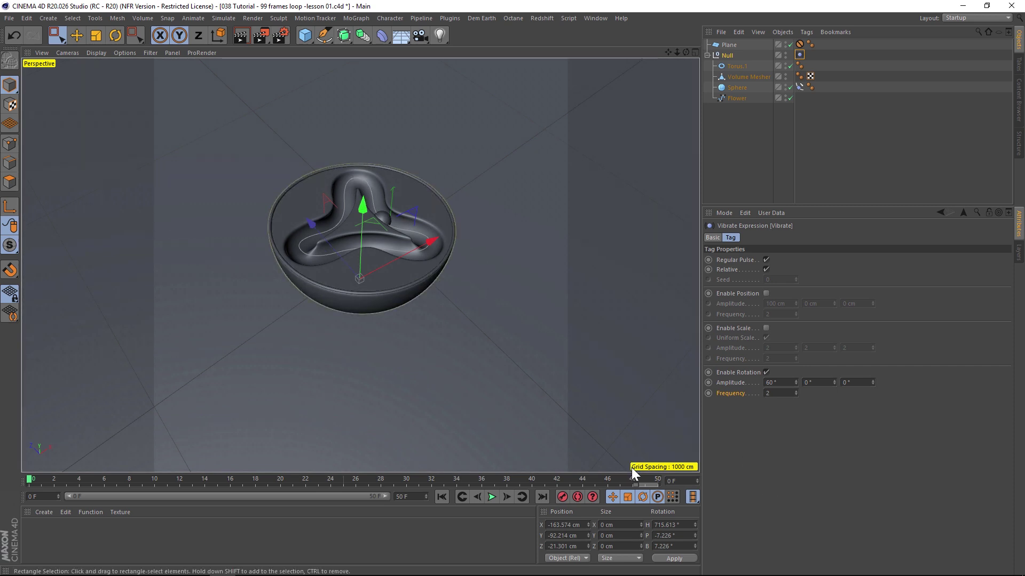
Step: Set the animation end frame to 49 and play the loop
{"action": "double_click", "coordinate": [402, 497]}
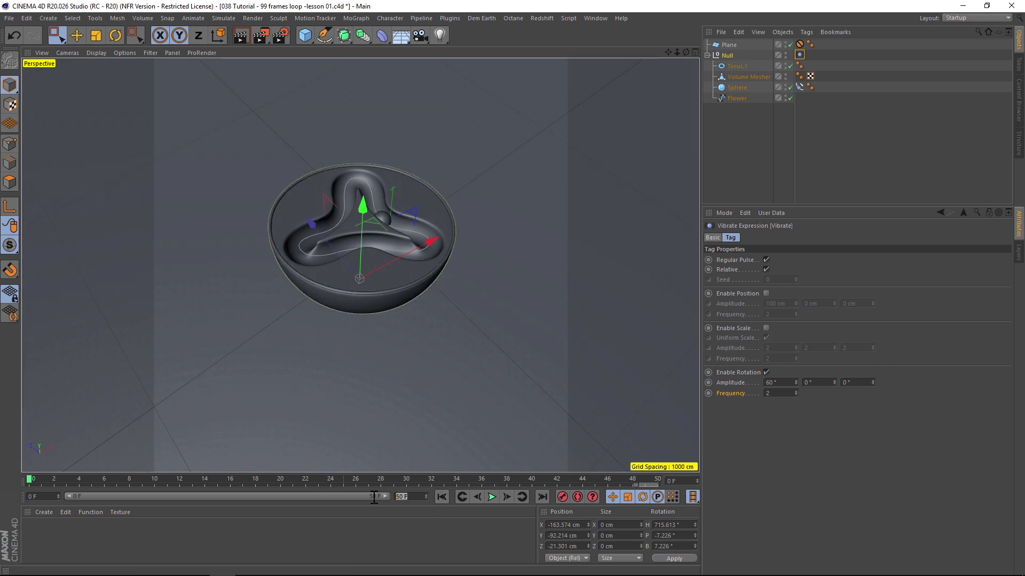
{"action": "type", "text": "49"}
{"action": "key", "text": "Return"}
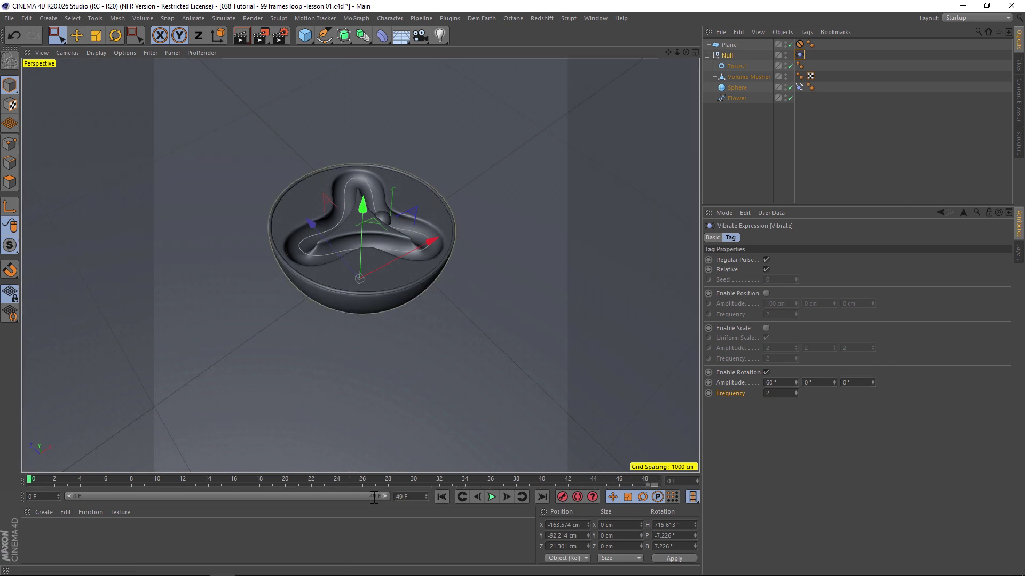
{"action": "left_click", "coordinate": [491, 497]}
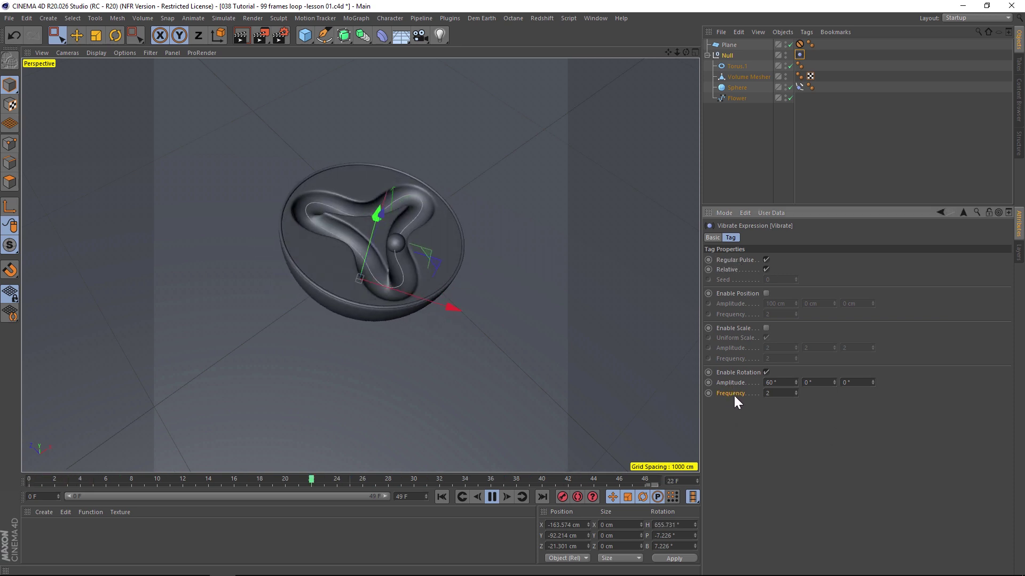
Step: Lower the Vibrate tag's rotation frequency from 2 to 1.3, then retype it as 1
{"action": "left_click", "coordinate": [779, 393]}
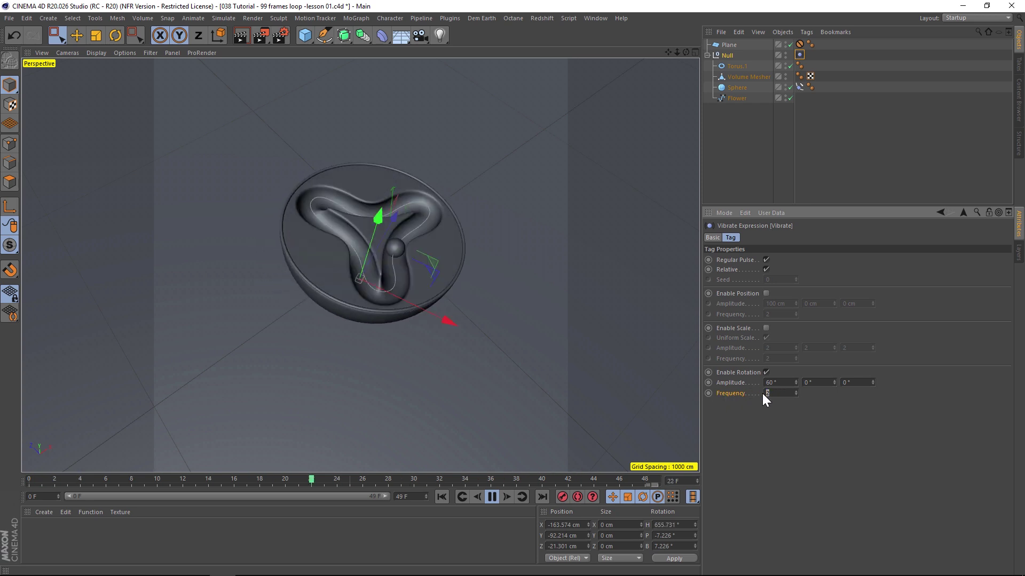
{"action": "type", "text": "1.3"}
{"action": "key", "text": "Return"}
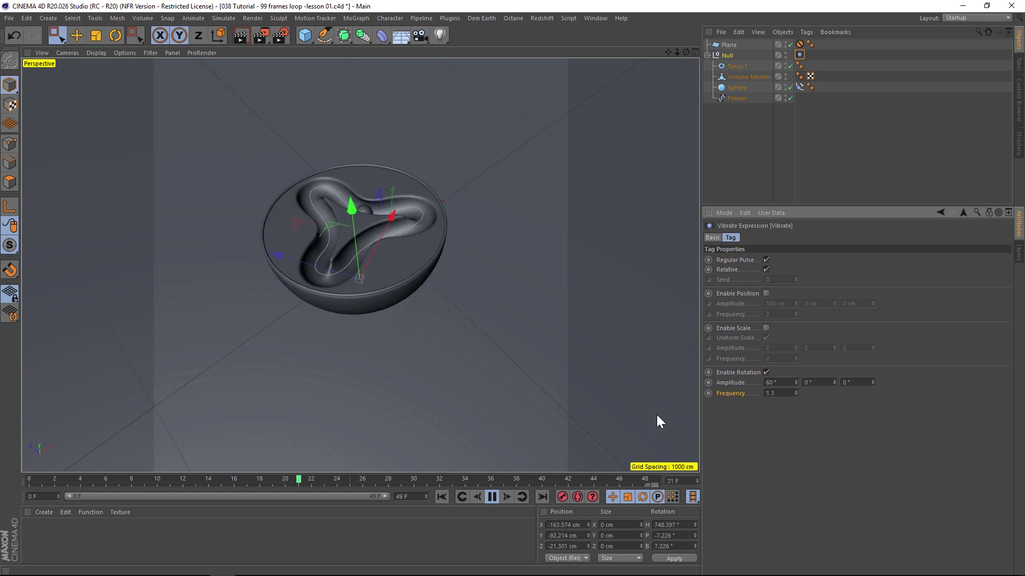
{"action": "left_click", "coordinate": [770, 393]}
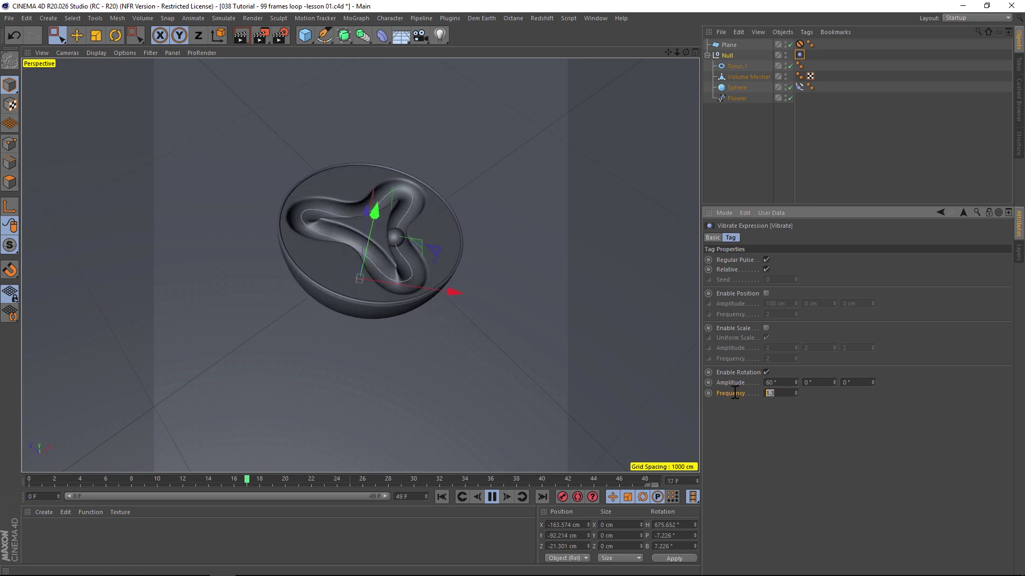
{"action": "type", "text": "1"}
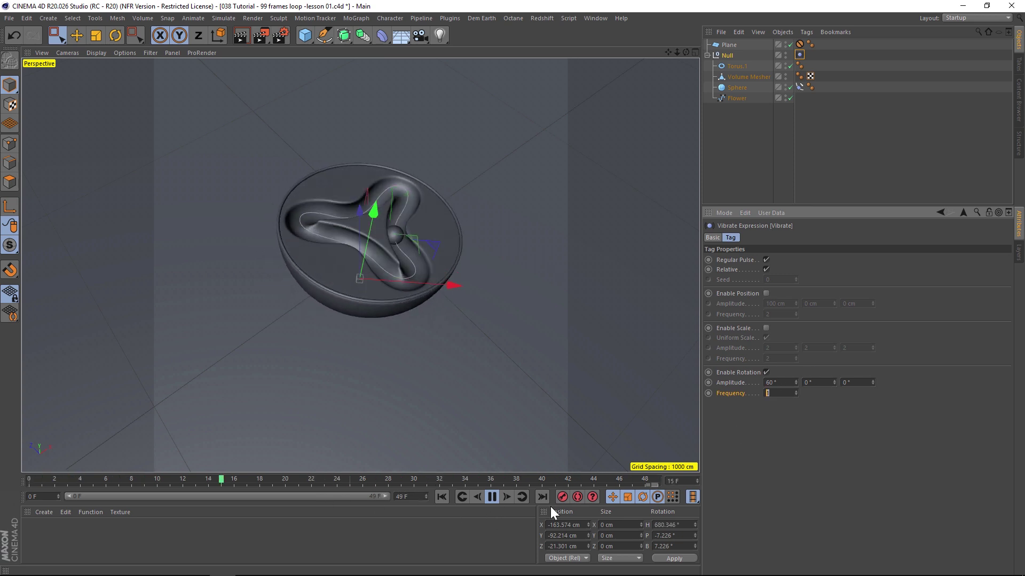
Step: Stop playback, add a new Camera and attach a Vibrate tag to it
{"action": "left_click", "coordinate": [492, 497]}
{"action": "left_click", "coordinate": [742, 138]}
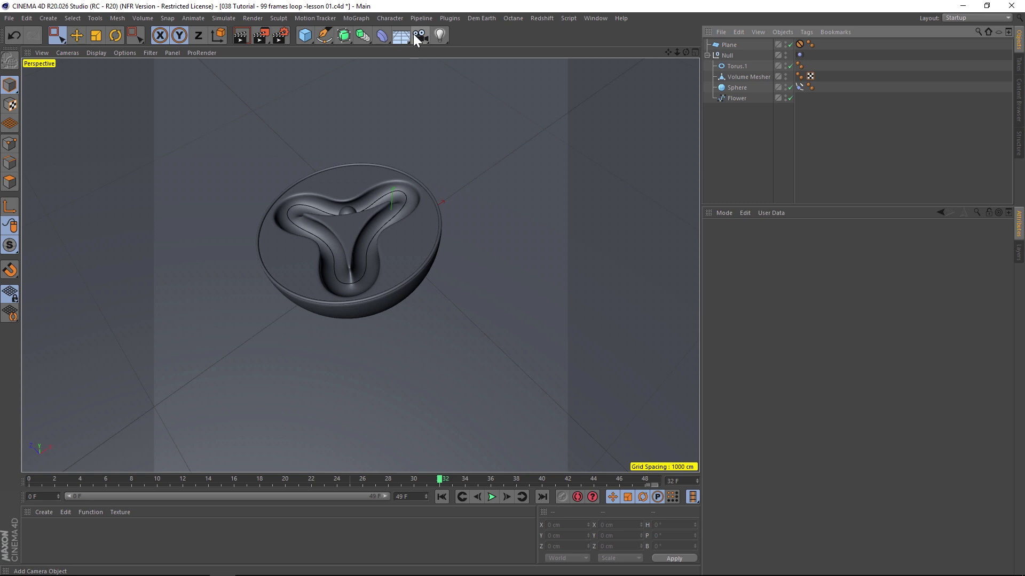
{"action": "left_click", "coordinate": [418, 35]}
{"action": "right_click", "coordinate": [734, 47]}
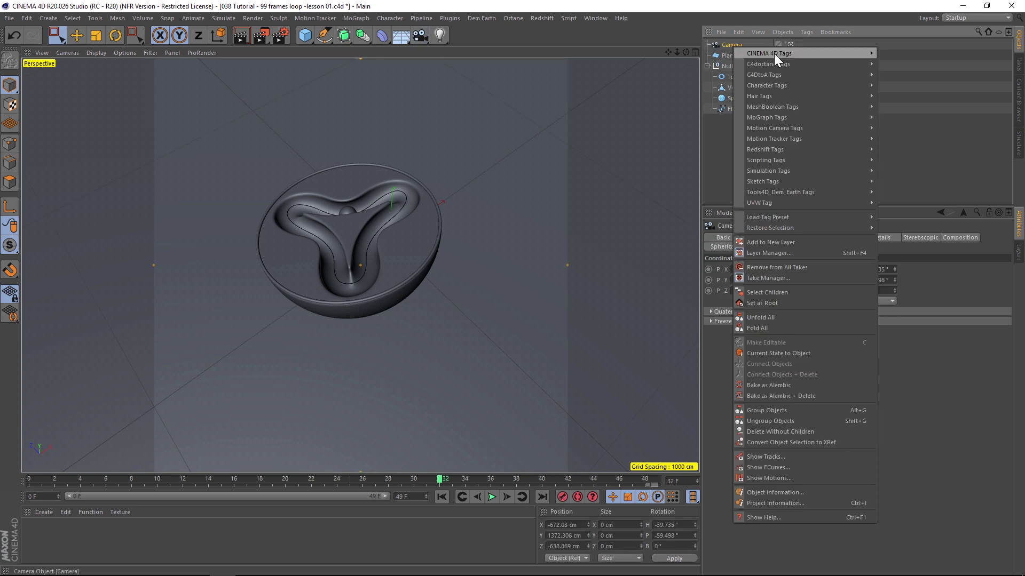
{"action": "mouse_move", "coordinate": [774, 53]}
{"action": "left_click", "coordinate": [900, 341]}
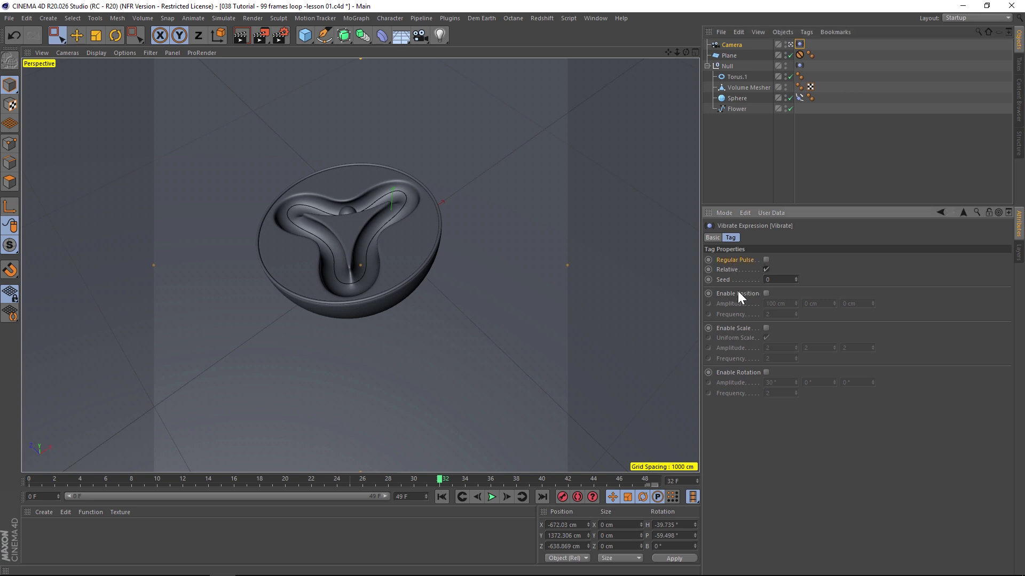
Step: Enable position vibration on the camera, previewing amplitudes of 30 cm and then 100 cm
{"action": "left_click", "coordinate": [766, 294]}
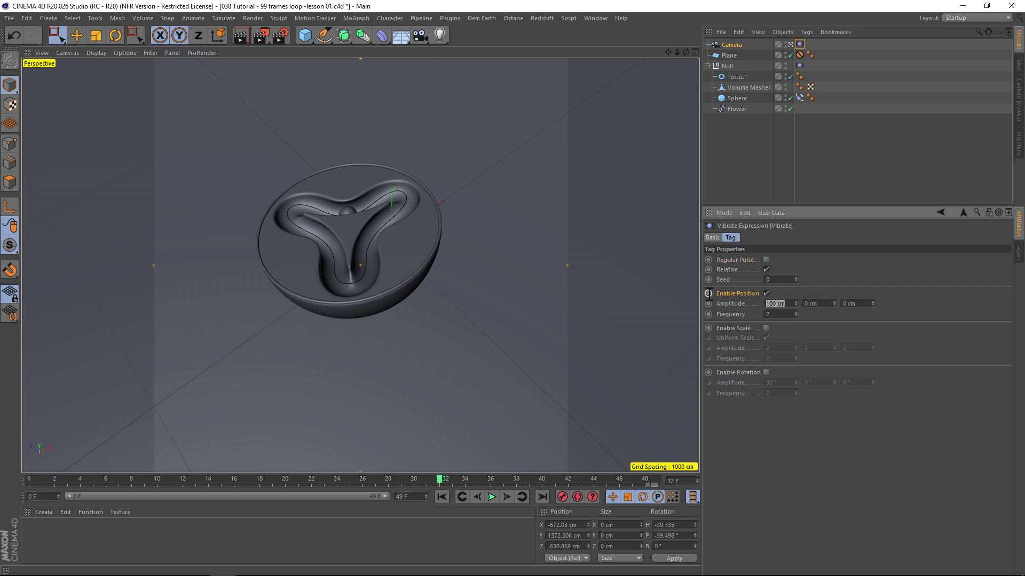
{"action": "type", "text": "30"}
{"action": "key", "text": "Return"}
{"action": "left_click", "coordinate": [492, 497]}
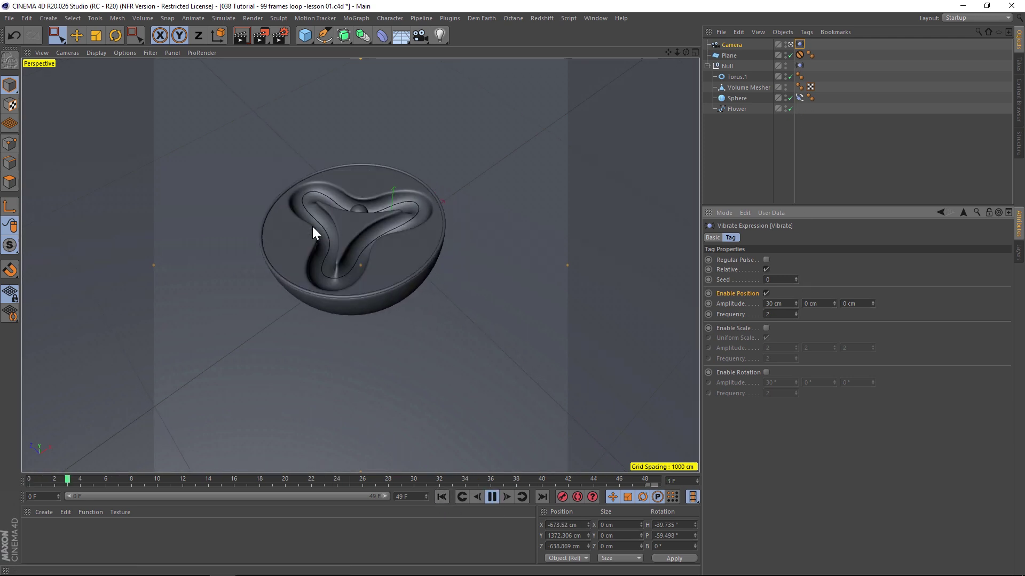
{"action": "double_click", "coordinate": [777, 303]}
{"action": "type", "text": "100"}
{"action": "key", "text": "Return"}
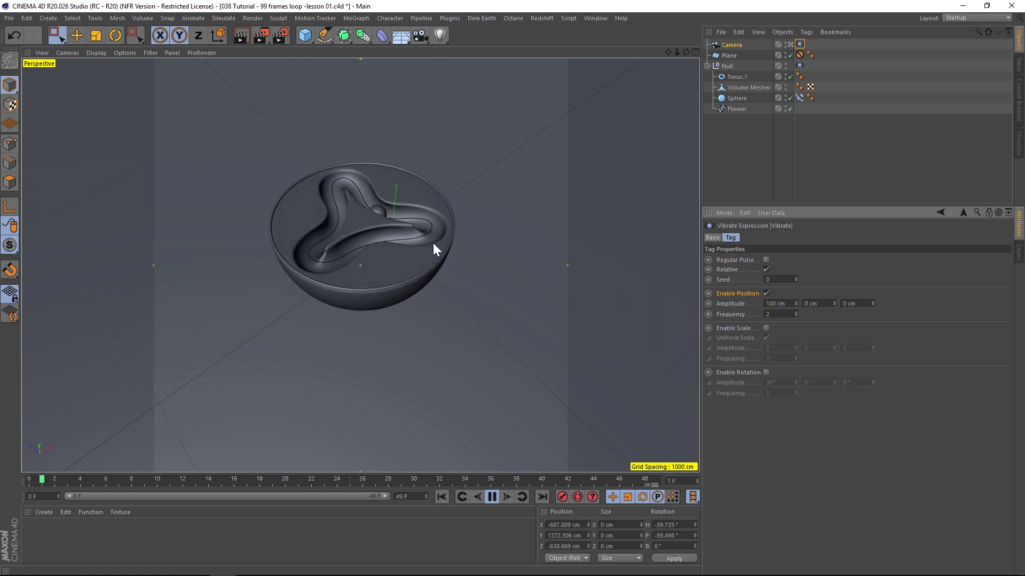
Step: Turn on Regular Pulse, settle on a 50 cm position amplitude, then delete the camera
{"action": "left_click", "coordinate": [766, 260]}
{"action": "double_click", "coordinate": [777, 304]}
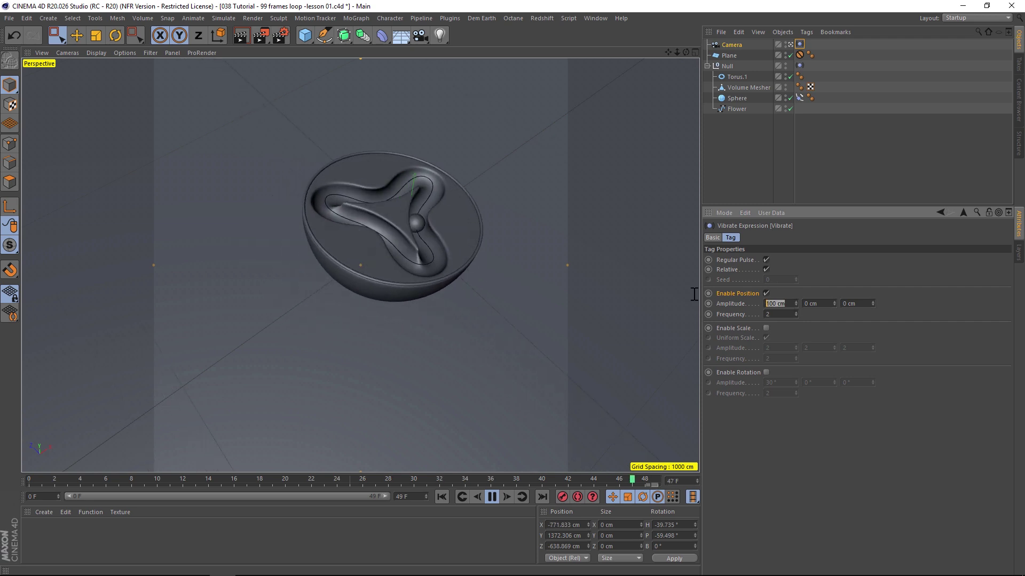
{"action": "type", "text": "50"}
{"action": "key", "text": "Return"}
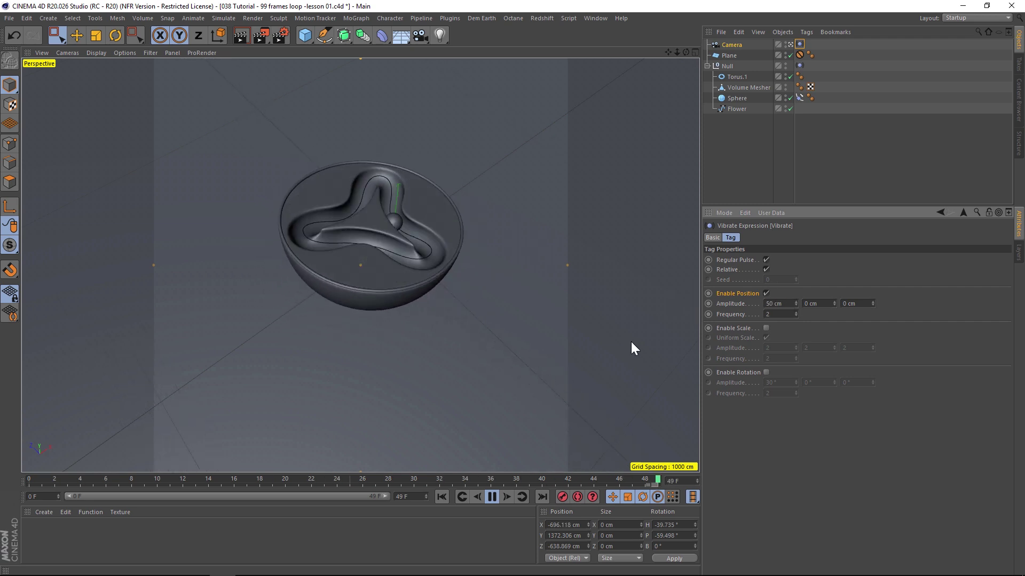
{"action": "left_click", "coordinate": [492, 496]}
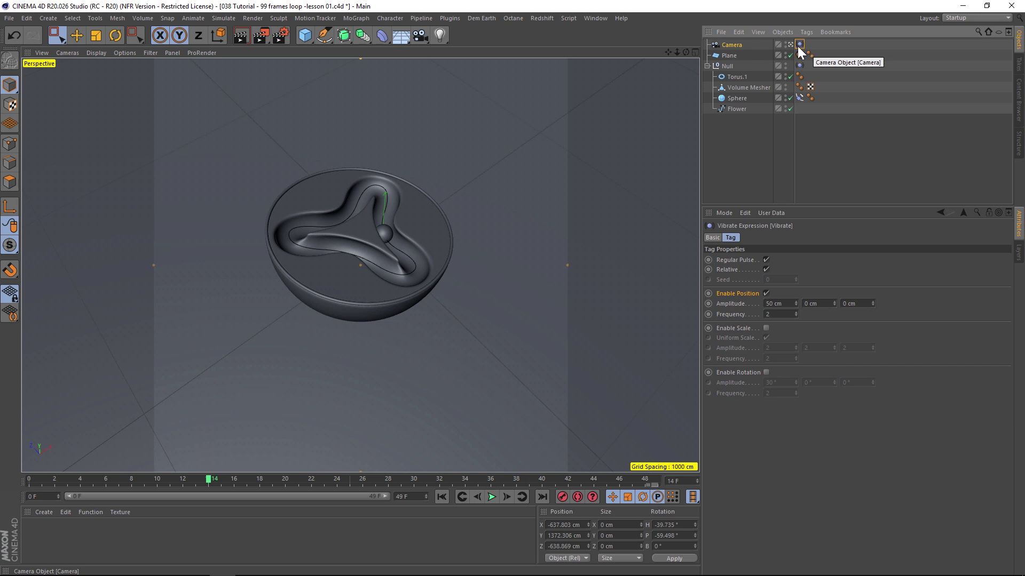
{"action": "left_click", "coordinate": [729, 44]}
{"action": "key", "text": "Delete"}
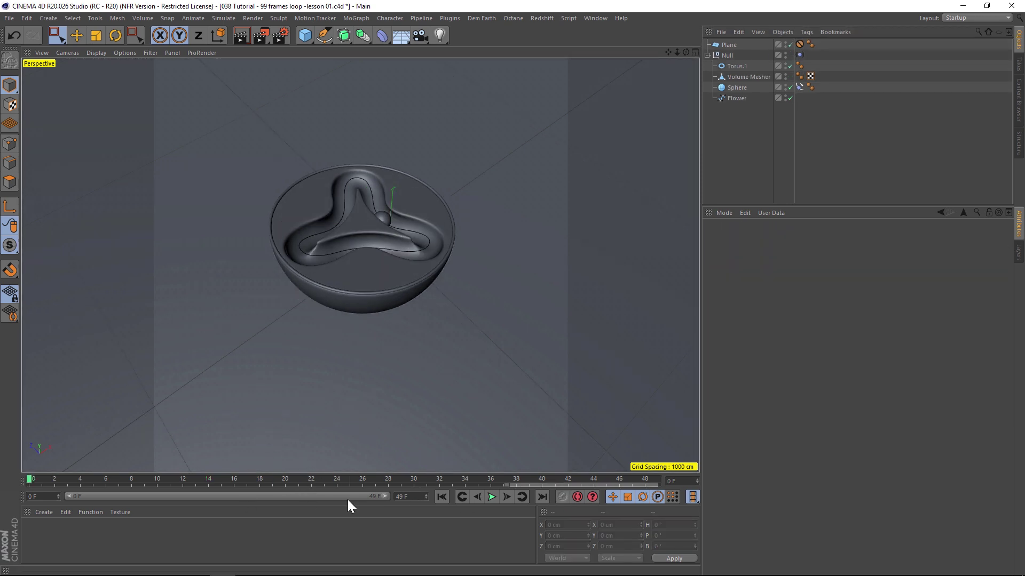
Step: Select the animation end-frame value, then select the Displacer under the Sphere in the new scene
{"action": "left_click", "coordinate": [413, 496]}
{"action": "left_click_drag", "start_coordinate": [414, 497], "coordinate": [396, 497]}
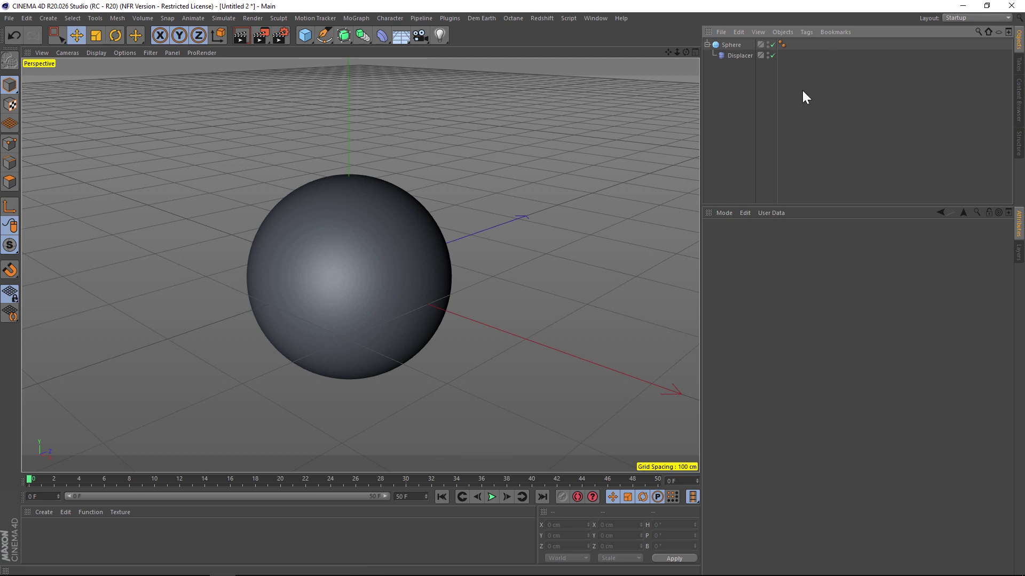
{"action": "left_click", "coordinate": [741, 56]}
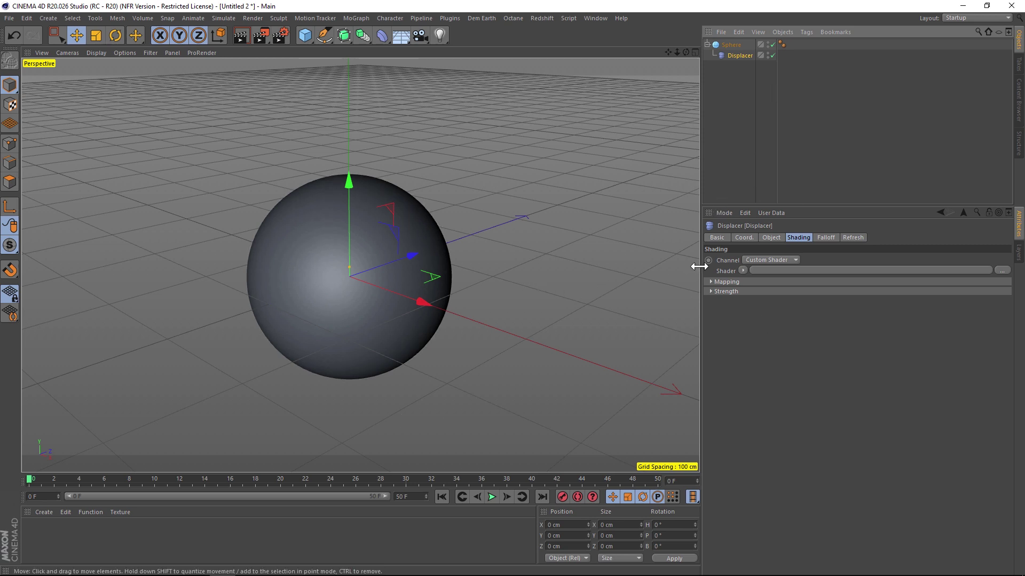
Step: Change the project frame rate to 25 FPS in Project Settings
{"action": "key", "text": "ctrl+d"}
{"action": "left_click", "coordinate": [782, 294]}
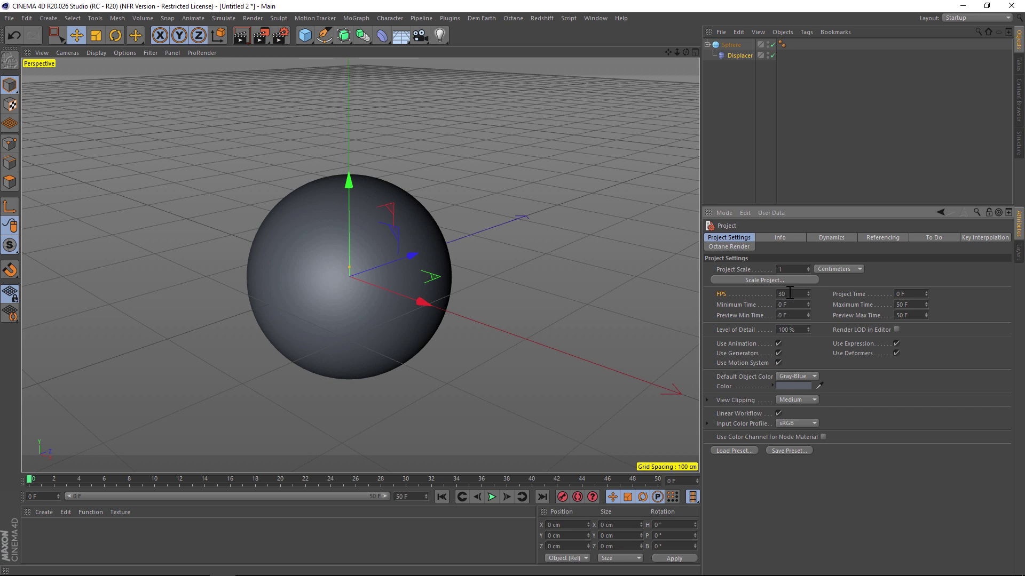
{"action": "type", "text": "25"}
{"action": "key", "text": "Return"}
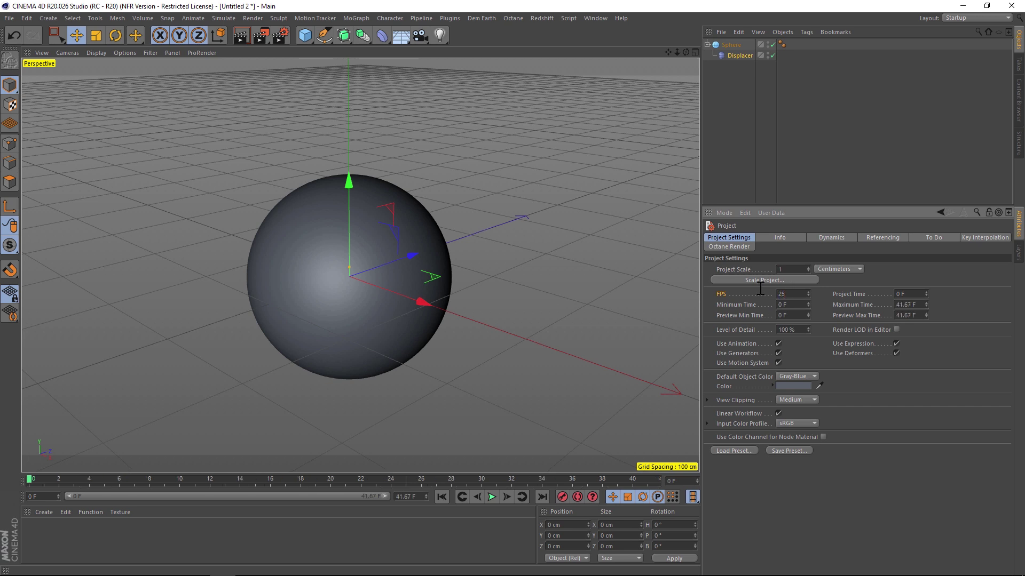
Step: Set the end frame to 50, stretch the preview range to 50 frames, and reselect the Displacer
{"action": "left_click", "coordinate": [421, 497]}
{"action": "type", "text": "50"}
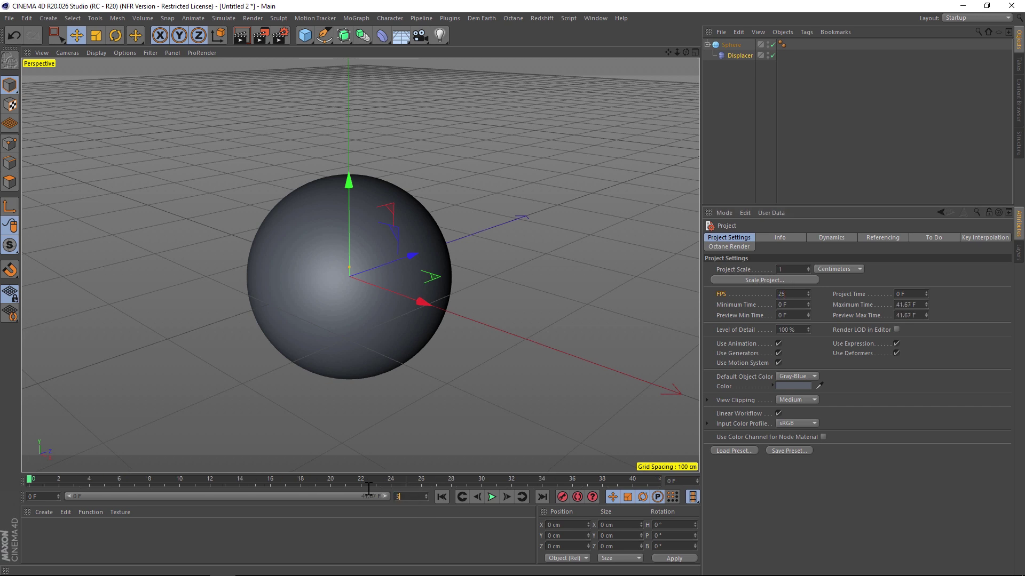
{"action": "key", "text": "Return"}
{"action": "left_click_drag", "start_coordinate": [326, 496], "coordinate": [424, 496]}
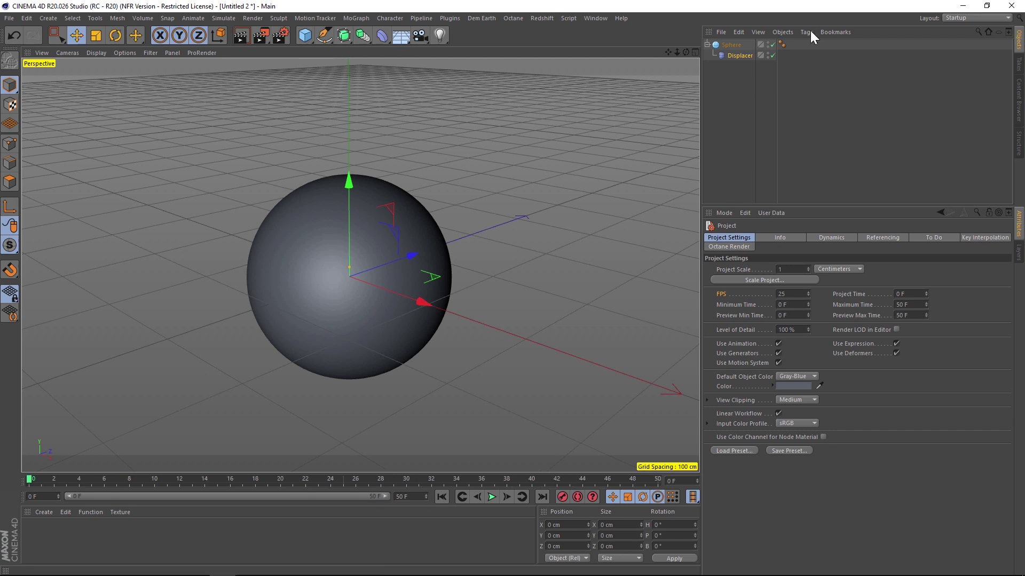
{"action": "left_click", "coordinate": [739, 56]}
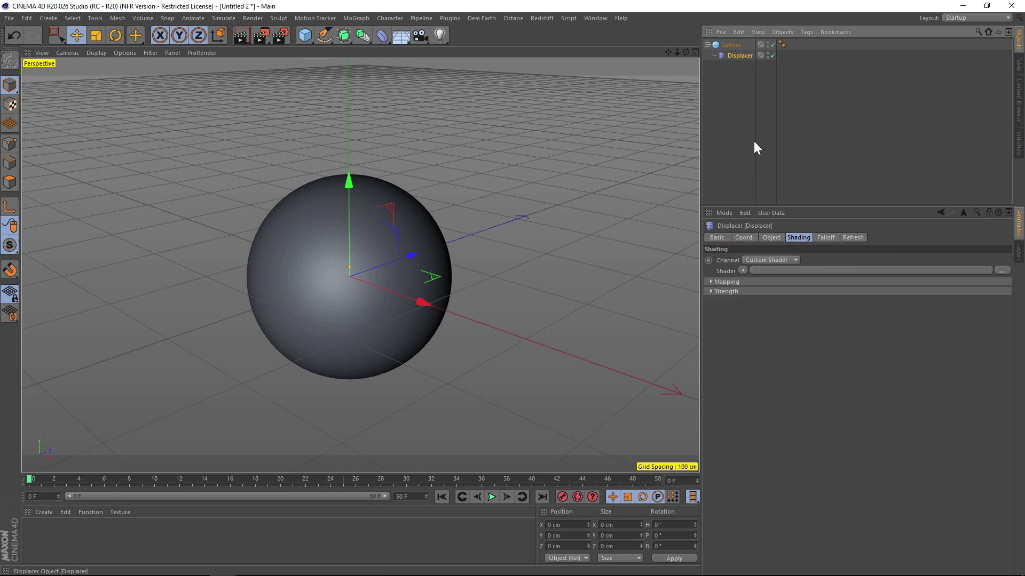
Step: Give the Displacer a Noise shader with Animation Speed 3 and preview the moving noise
{"action": "left_click", "coordinate": [743, 270]}
{"action": "left_click", "coordinate": [768, 395]}
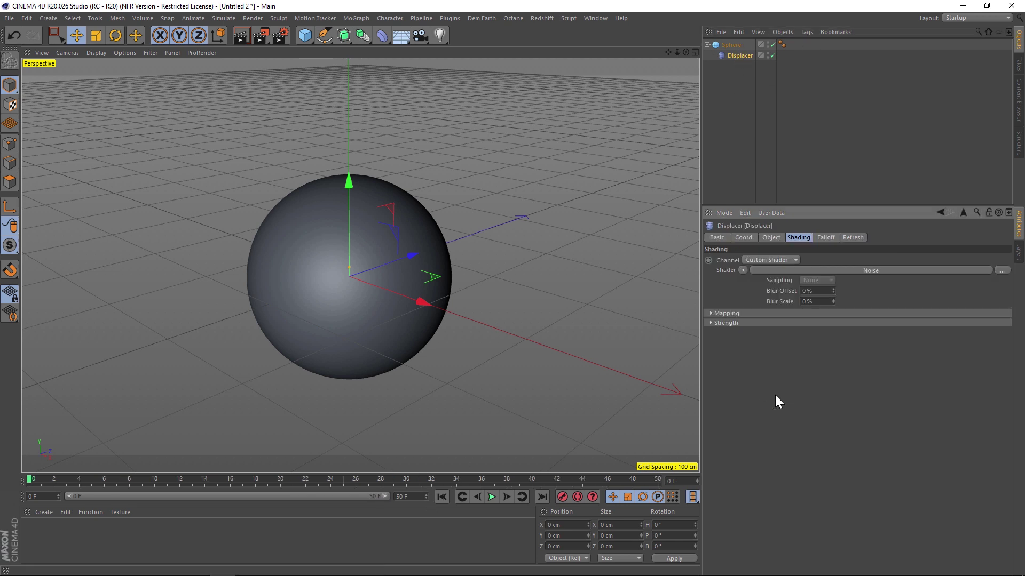
{"action": "left_click", "coordinate": [747, 286]}
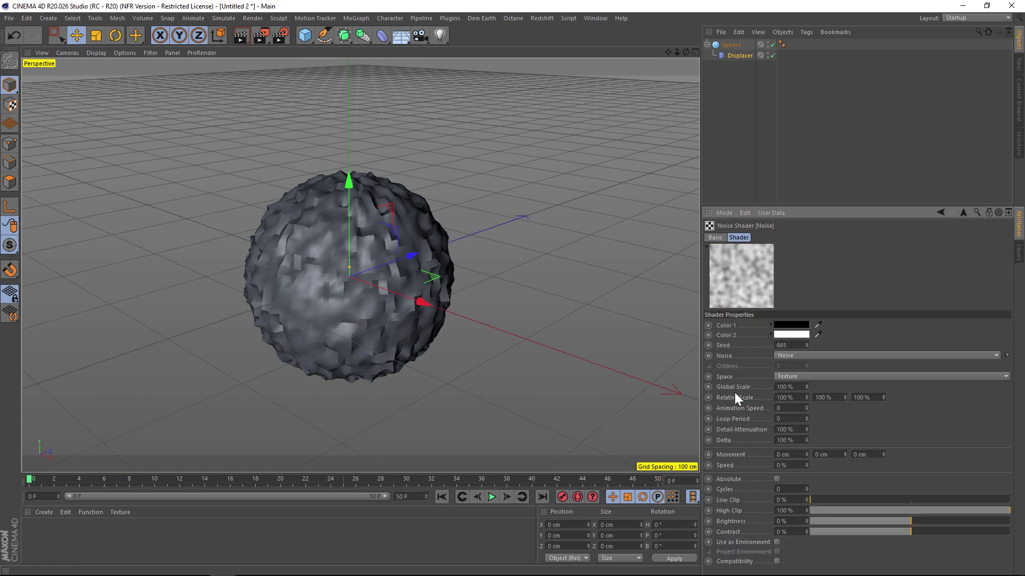
{"action": "left_click", "coordinate": [787, 408]}
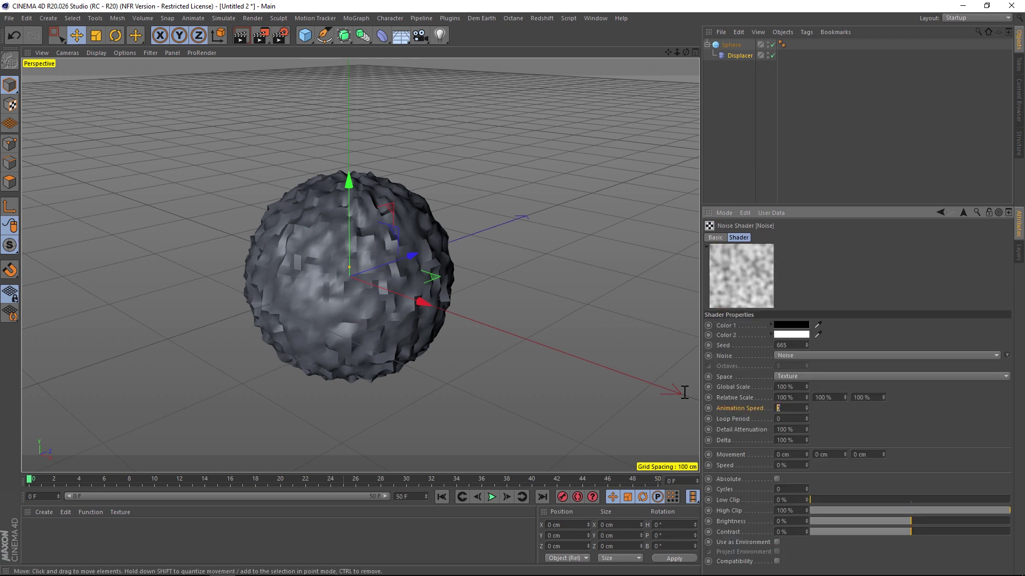
{"action": "type", "text": "3"}
{"action": "left_click", "coordinate": [491, 497]}
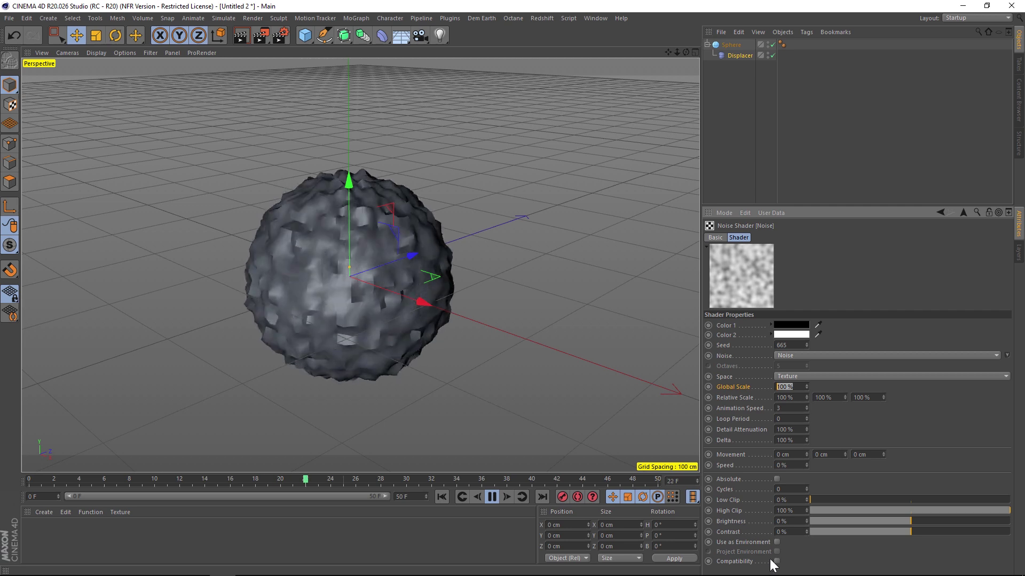
{"action": "left_click", "coordinate": [789, 387]}
Step: Wrap the Sphere in a Subdivision Surface to smooth the displacement
{"action": "left_click", "coordinate": [731, 45]}
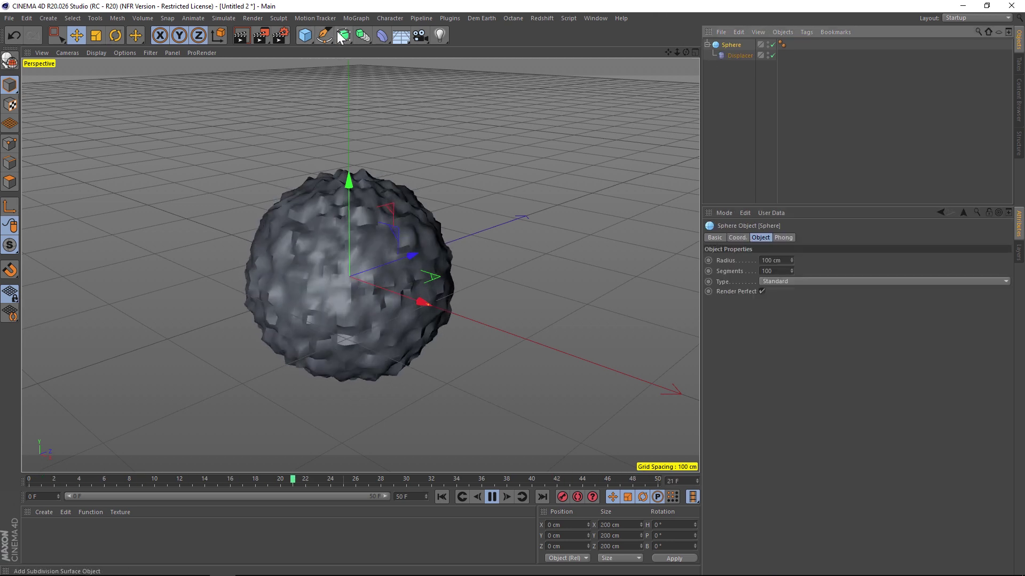
{"action": "left_click_drag", "start_coordinate": [343, 35], "coordinate": [479, 60]}
{"action": "left_click", "coordinate": [385, 50]}
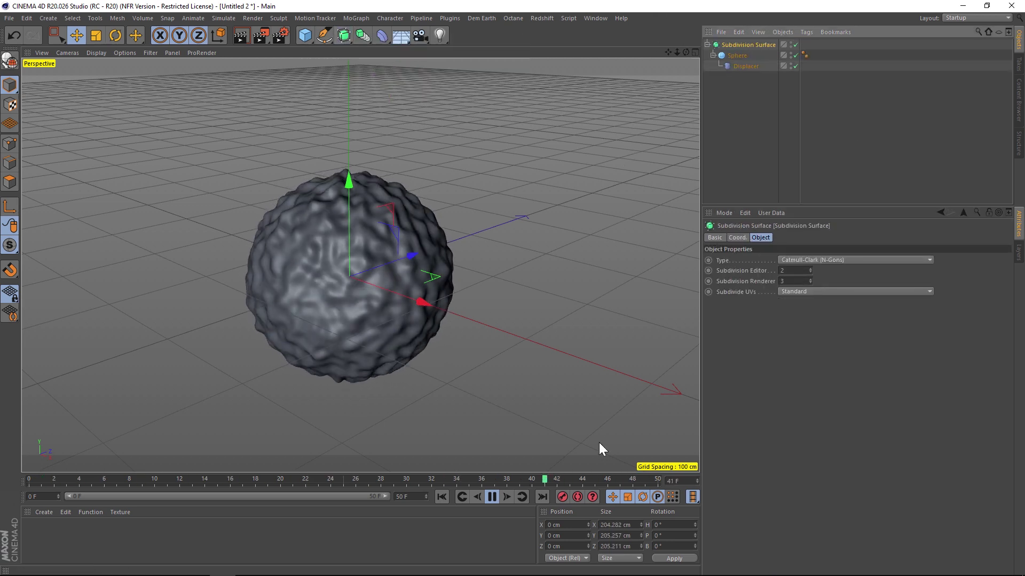
Step: Enlarge the Attributes panel and set the Noise shader's Loop Period to 1
{"action": "left_click", "coordinate": [492, 497]}
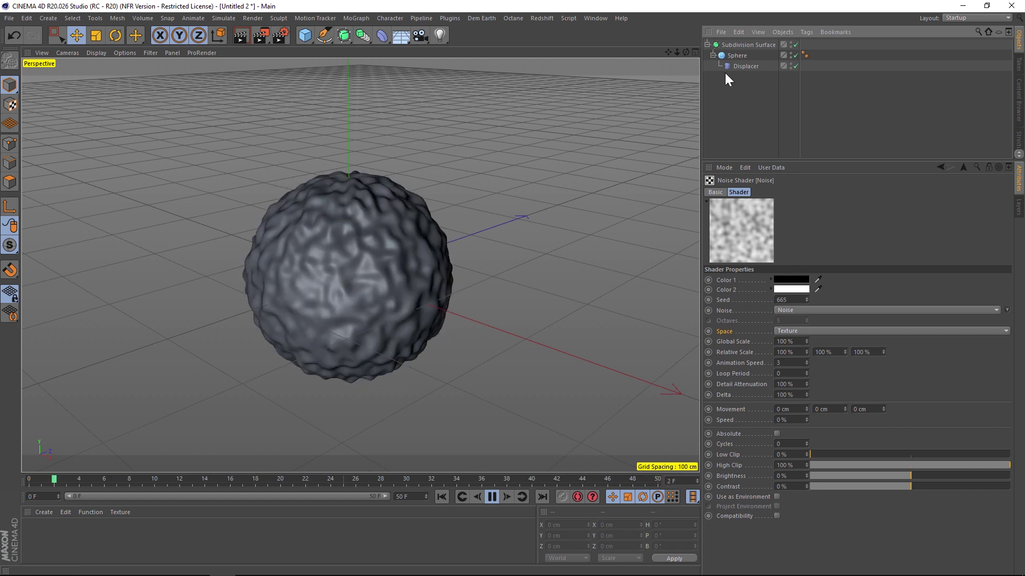
{"action": "left_click_drag", "start_coordinate": [794, 160], "coordinate": [789, 126]}
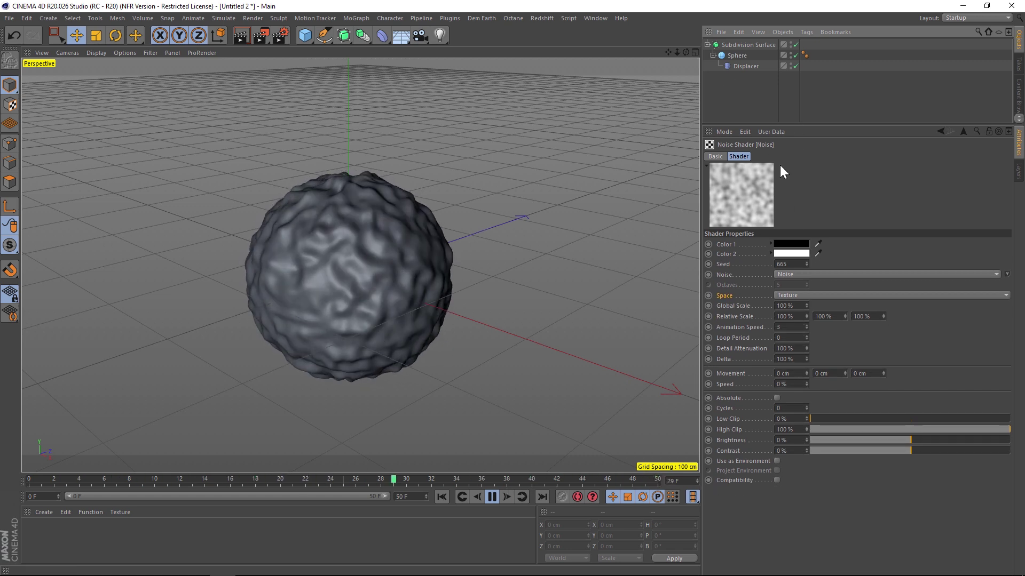
{"action": "left_click", "coordinate": [727, 337]}
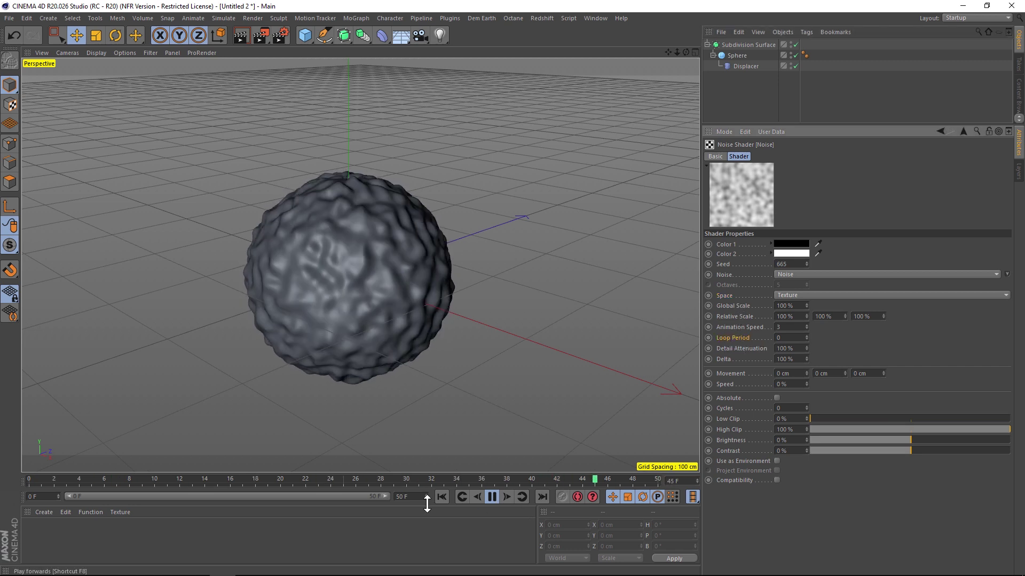
{"action": "left_click", "coordinate": [785, 338]}
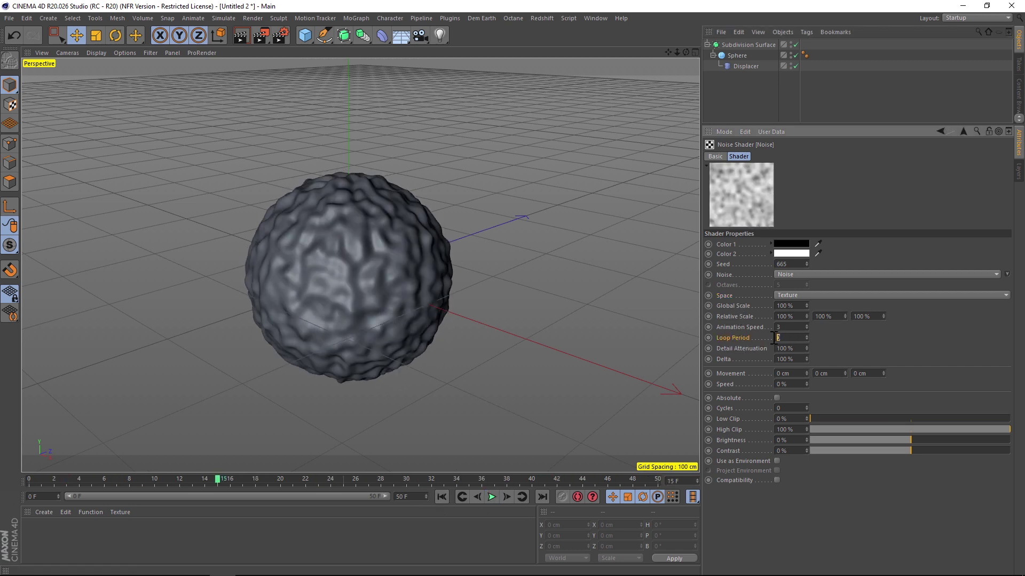
{"action": "type", "text": "2"}
{"action": "left_click", "coordinate": [785, 338]}
{"action": "type", "text": "1"}
{"action": "key", "text": "Return"}
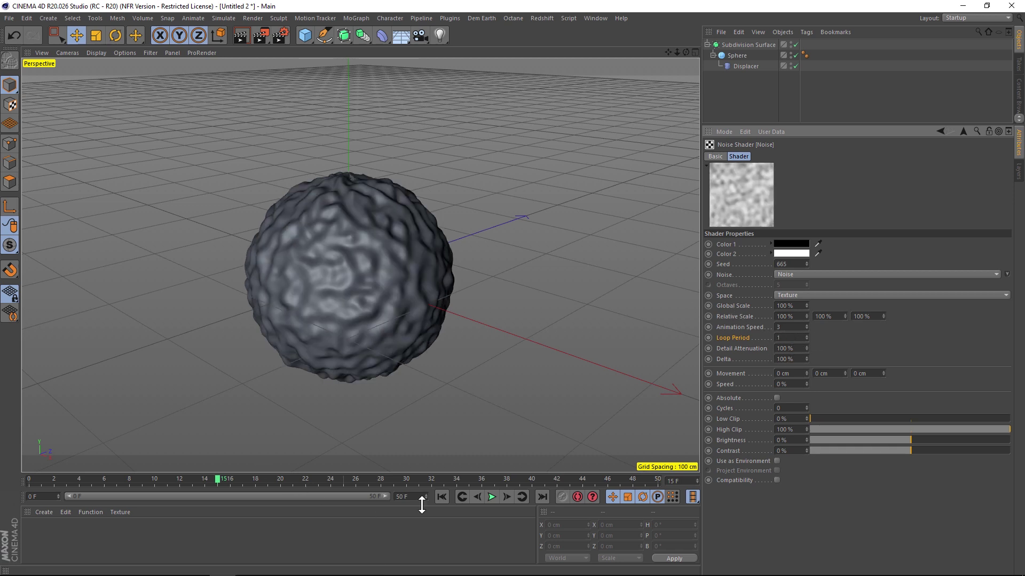
Step: Confirm the preview end frame, then replay the animation from the first frame
{"action": "left_click_drag", "start_coordinate": [414, 498], "coordinate": [385, 496]}
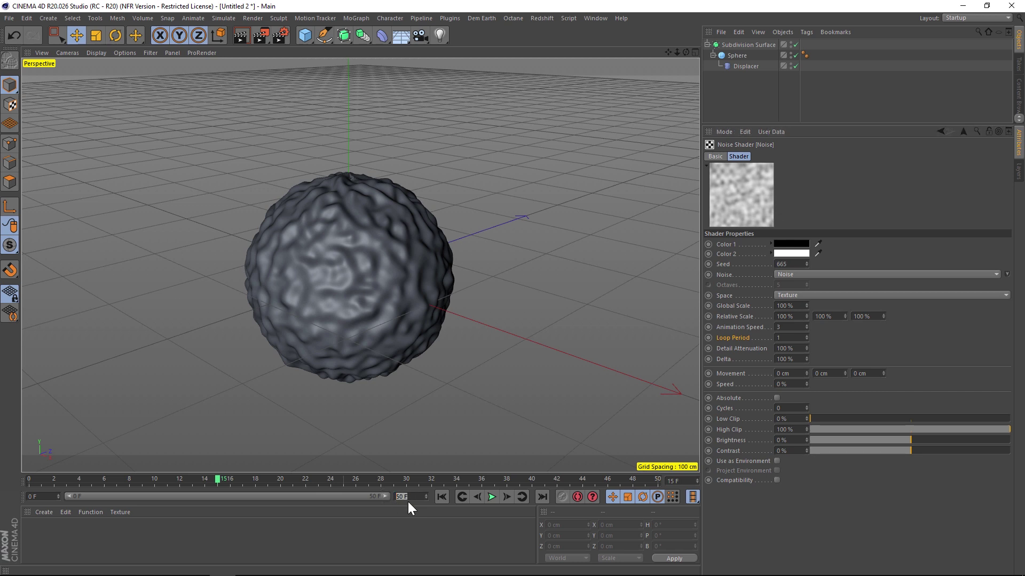
{"action": "key", "text": "Return"}
{"action": "left_click", "coordinate": [788, 338]}
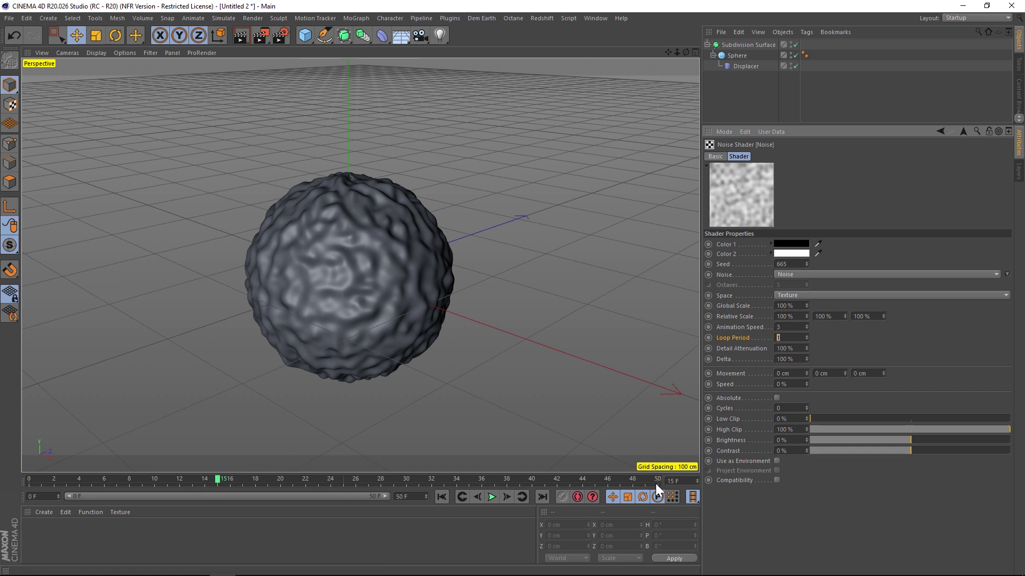
{"action": "left_click", "coordinate": [440, 497]}
{"action": "left_click", "coordinate": [492, 497]}
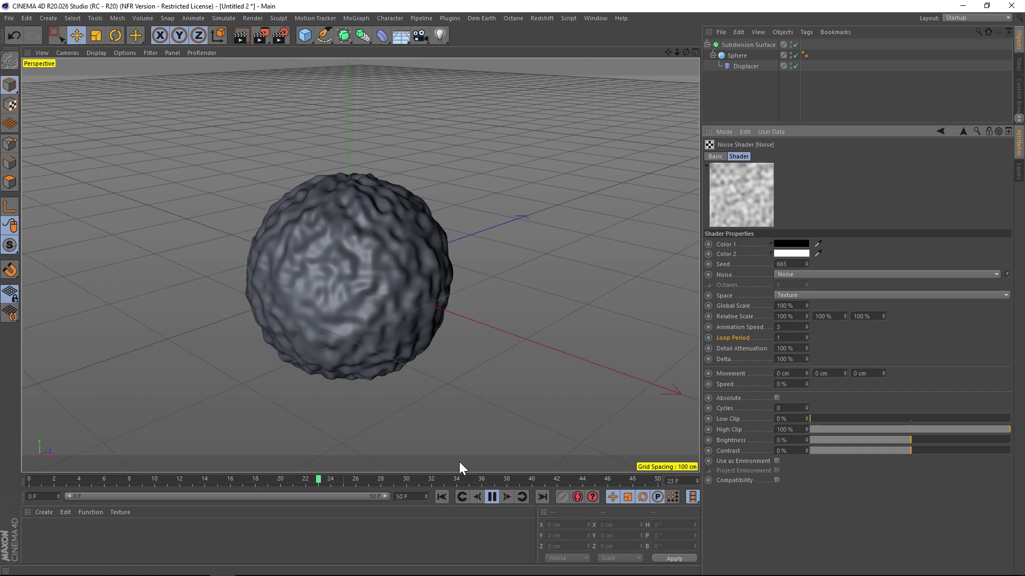
Step: Set the preview end to 49 F, replay the loop, and raise Loop Period to 2
{"action": "left_click", "coordinate": [496, 497]}
{"action": "left_click", "coordinate": [656, 484]}
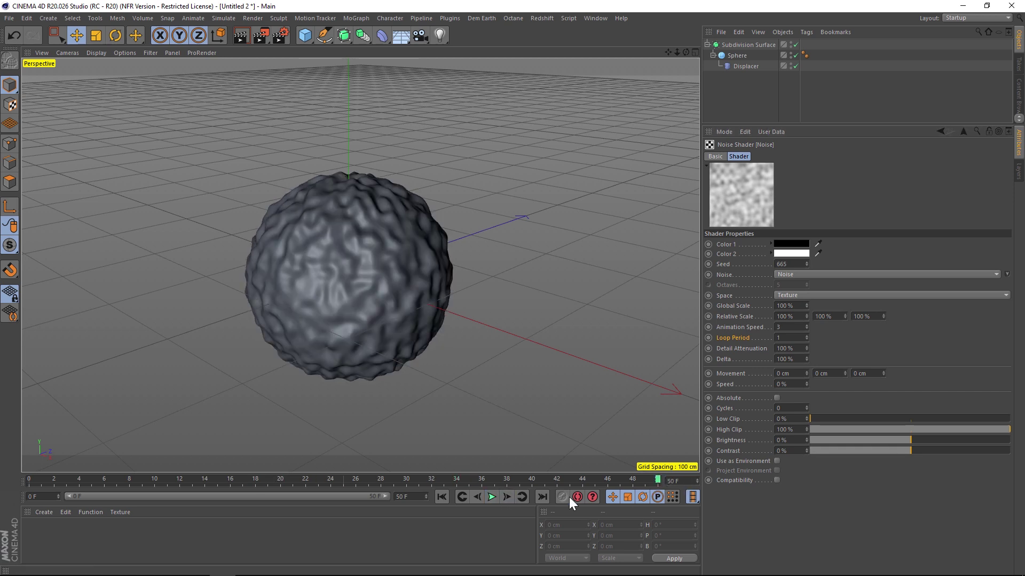
{"action": "left_click", "coordinate": [444, 498]}
{"action": "type", "text": "49"}
{"action": "key", "text": "Return"}
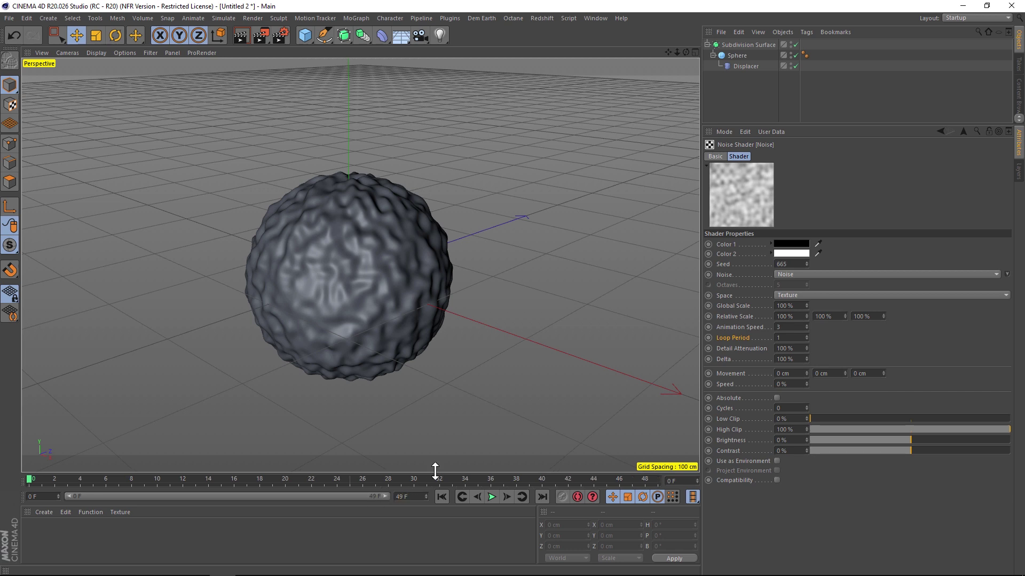
{"action": "left_click", "coordinate": [490, 497]}
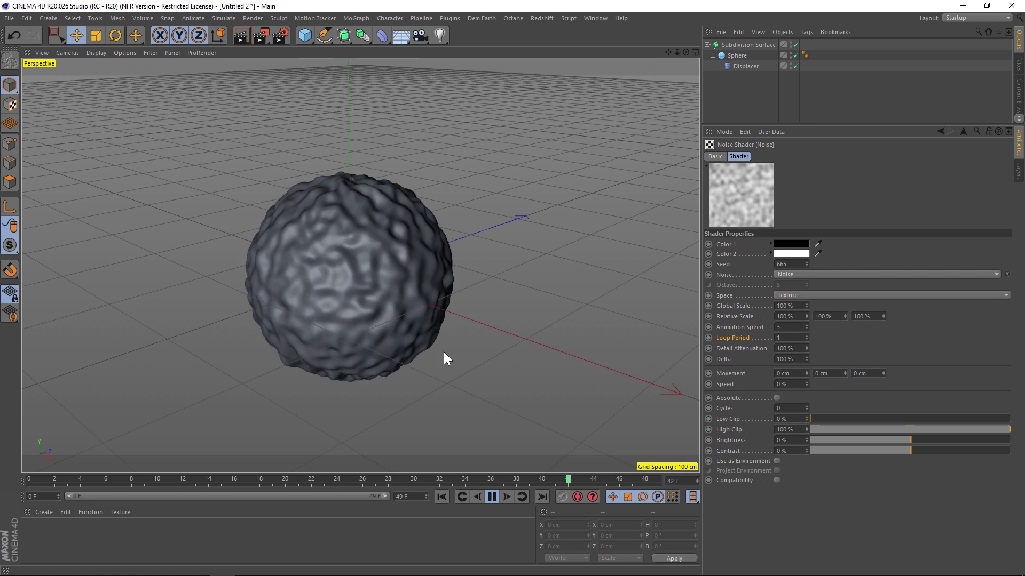
{"action": "left_click", "coordinate": [806, 336]}
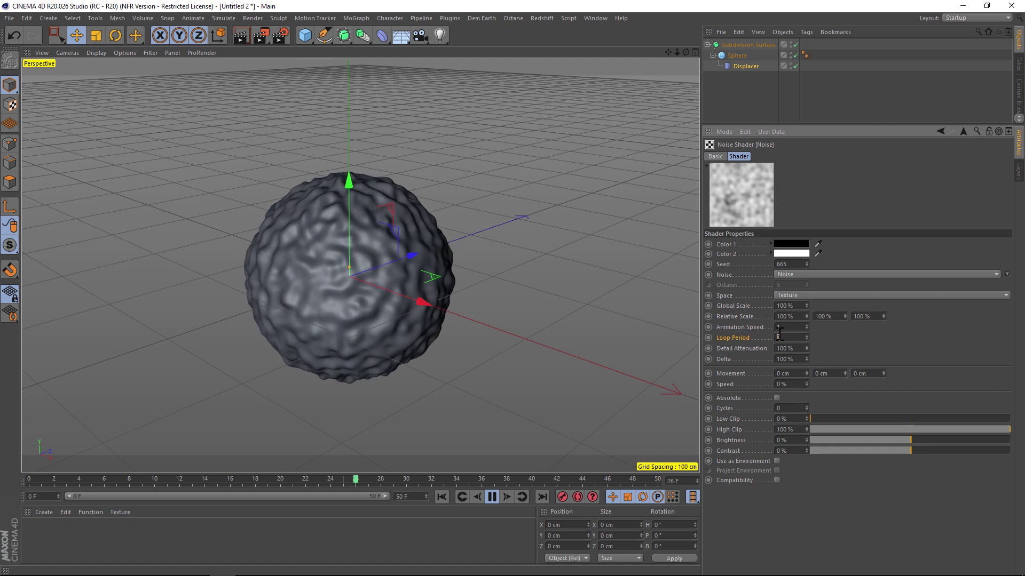
Step: Enter 1.3 as the Noise shader's Loop Period, replacing 2
{"action": "type", "text": "4"}
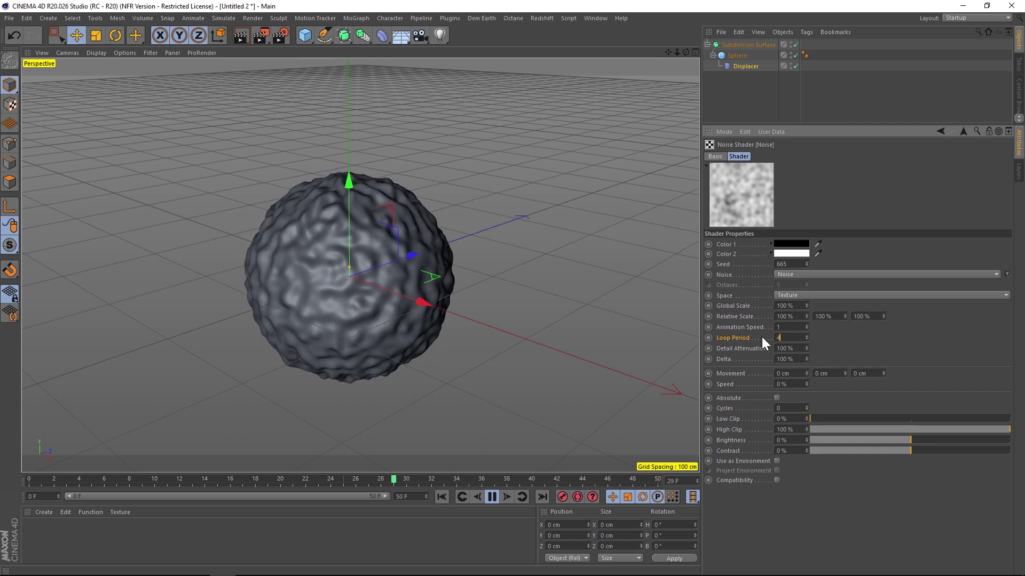
{"action": "type", "text": "1."}
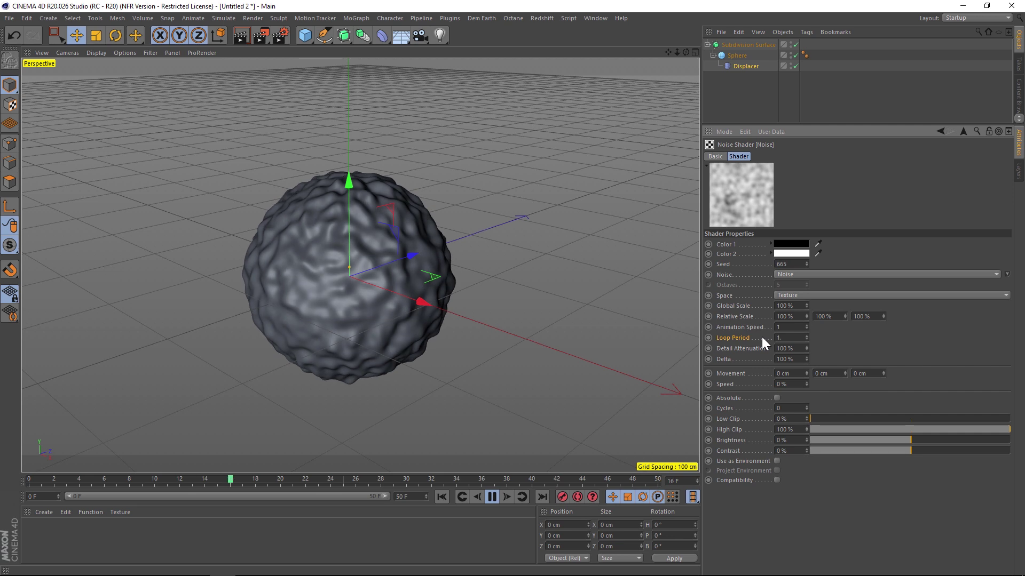
{"action": "type", "text": "3"}
{"action": "key", "text": "Return"}
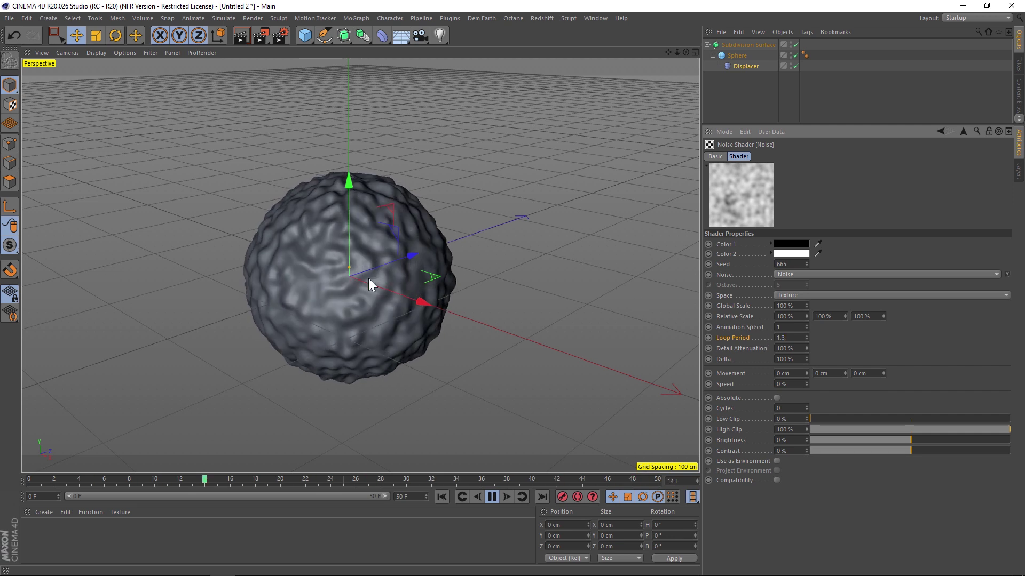